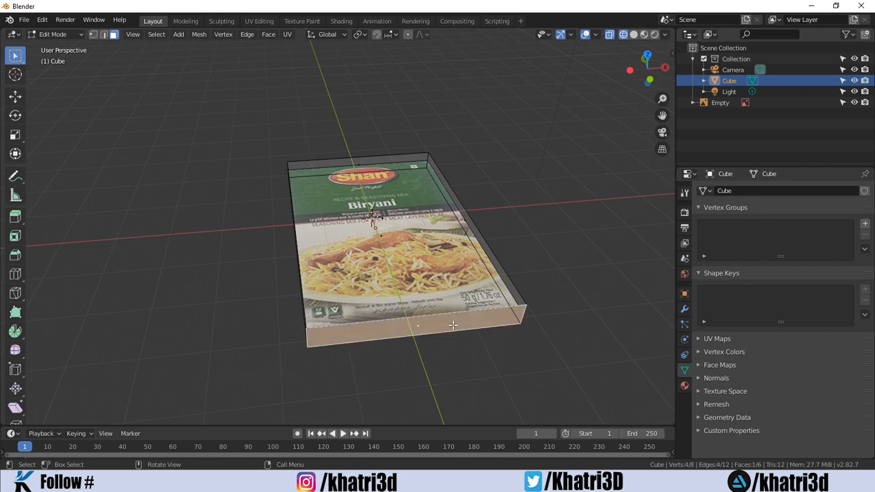
Step: Move the box's lower end face along the Y axis to match the reference image's edge and leave Edit Mode
{"action": "middle_click_drag", "start_coordinate": [451, 325], "coordinate": [447, 381]}
{"action": "key", "text": "g"}
{"action": "key", "text": "y"}
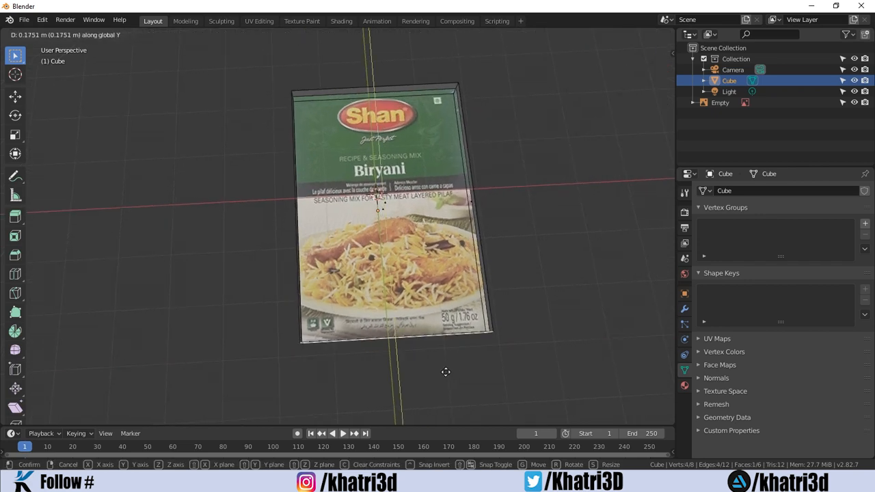
{"action": "left_click", "coordinate": [447, 370]}
{"action": "middle_click_drag", "start_coordinate": [476, 379], "coordinate": [492, 355]}
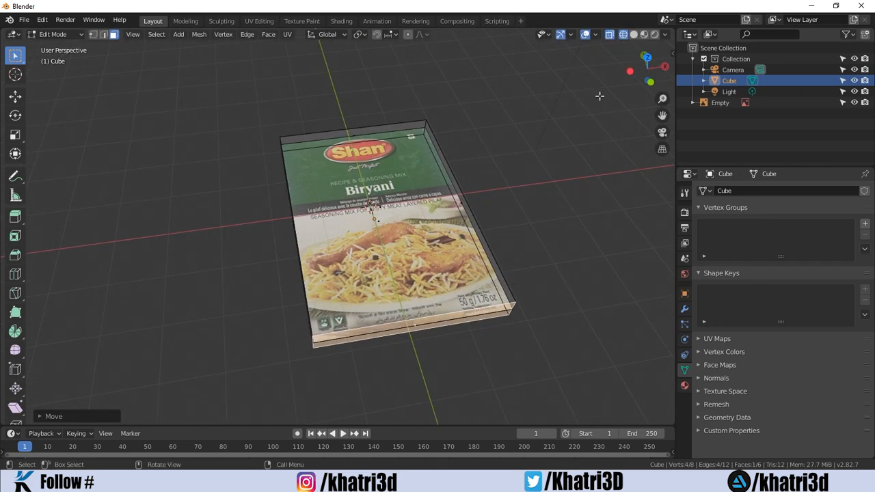
{"action": "left_click", "coordinate": [647, 59]}
{"action": "key", "text": "Tab"}
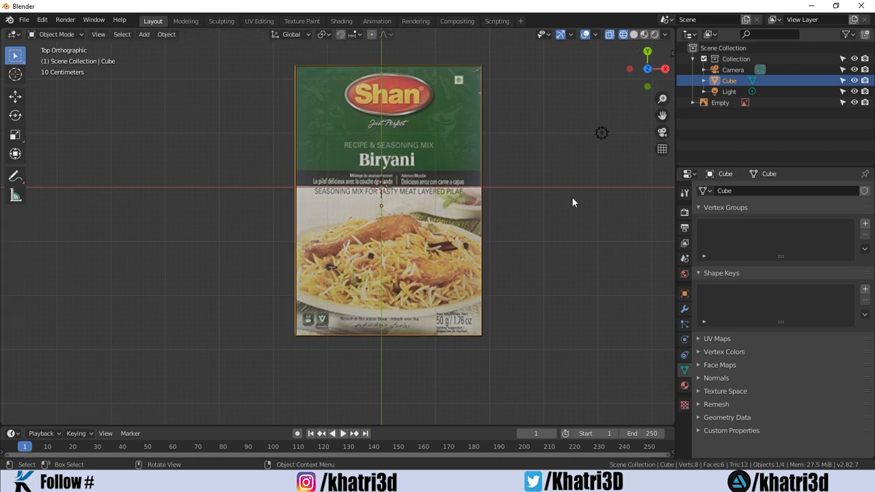
Step: Turn off X-ray, show the box in Solid shading and hide the Empty reference image
{"action": "left_click", "coordinate": [618, 35]}
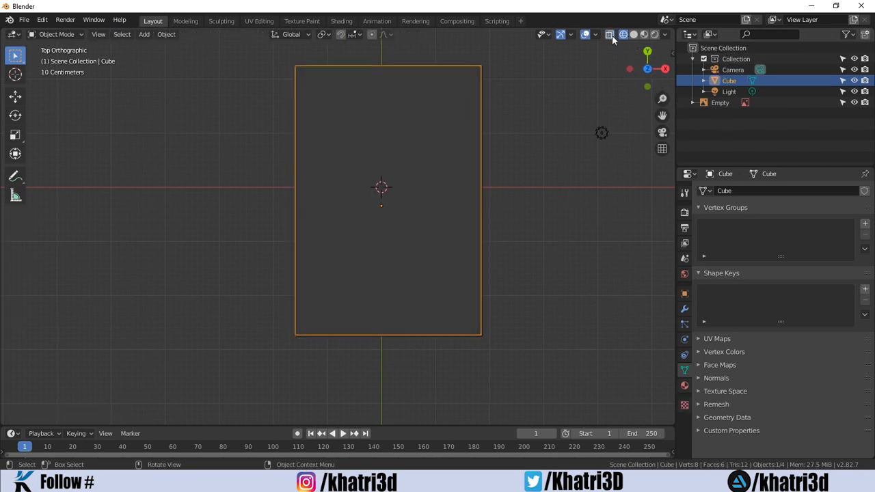
{"action": "mouse_move", "coordinate": [544, 287]}
{"action": "middle_mouse_down"}
{"action": "mouse_move", "coordinate": [565, 200]}
{"action": "mouse_move", "coordinate": [629, 53]}
{"action": "middle_mouse_up"}
{"action": "left_click", "coordinate": [633, 35]}
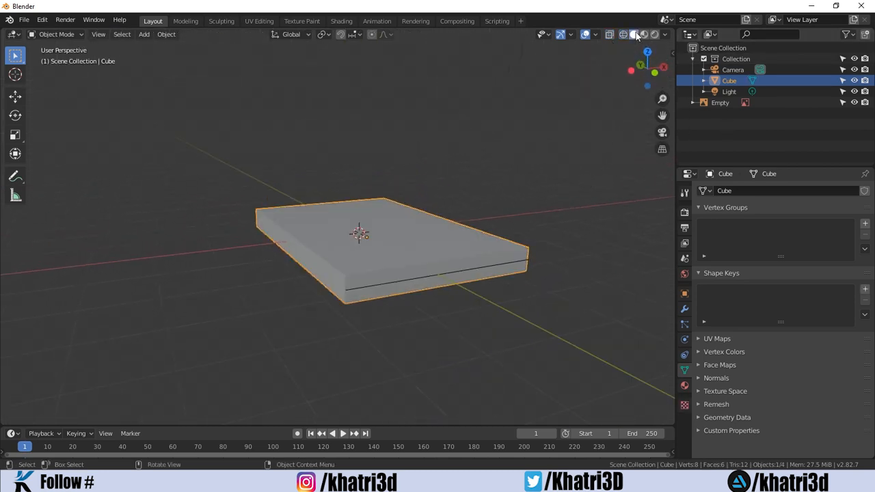
{"action": "middle_click_drag", "start_coordinate": [553, 252], "coordinate": [564, 250]}
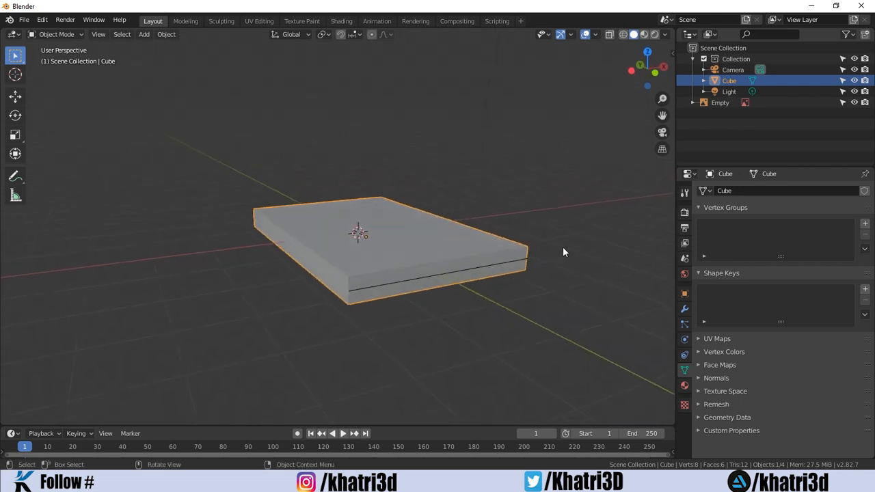
{"action": "left_click", "coordinate": [854, 103]}
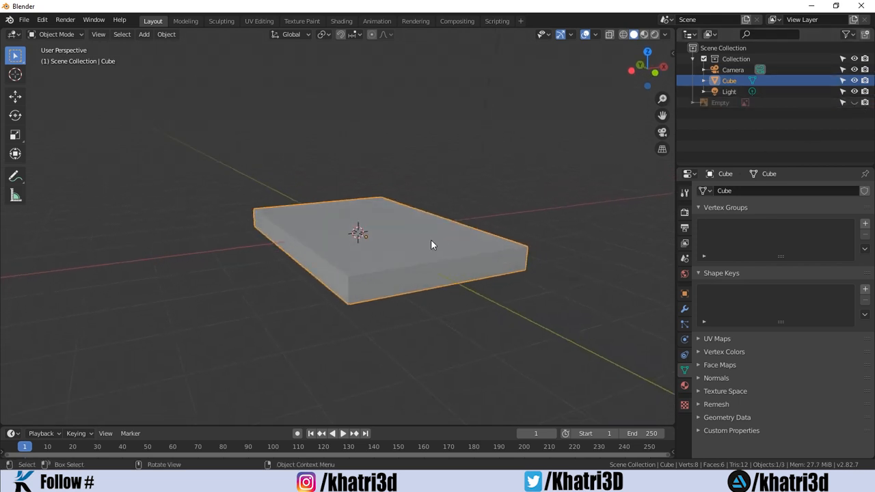
Step: Add the front-cover image 919iou+E1gL._SY445_ to the box's material and connect its Color to Base Color
{"action": "left_click", "coordinate": [332, 21]}
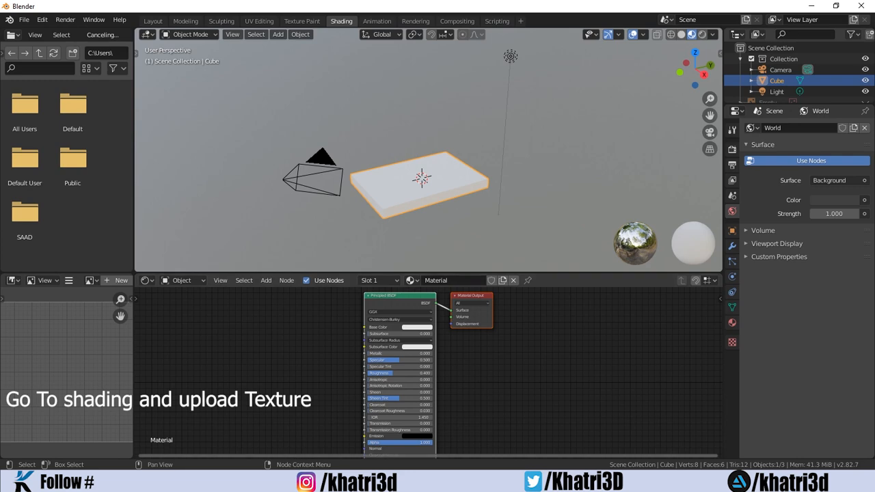
{"action": "key", "text": "alt+Tab"}
{"action": "left_click_drag", "start_coordinate": [342, 175], "coordinate": [332, 432]}
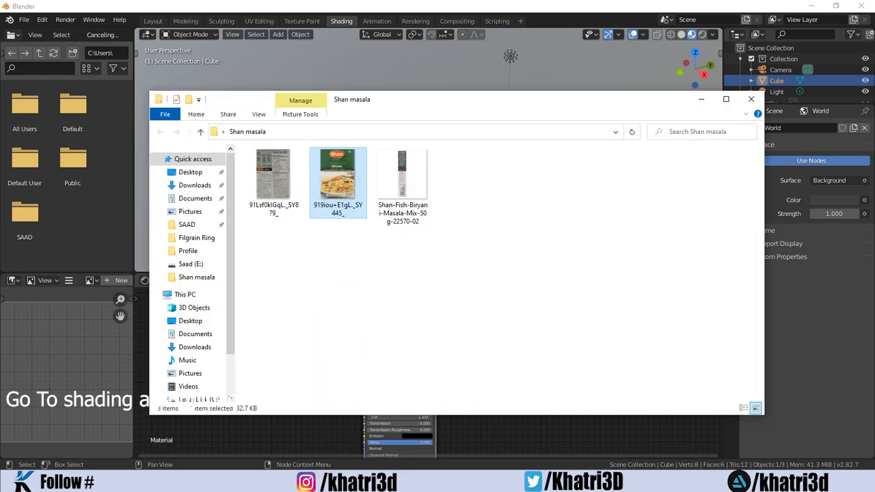
{"action": "left_click_drag", "start_coordinate": [352, 475], "coordinate": [365, 327]}
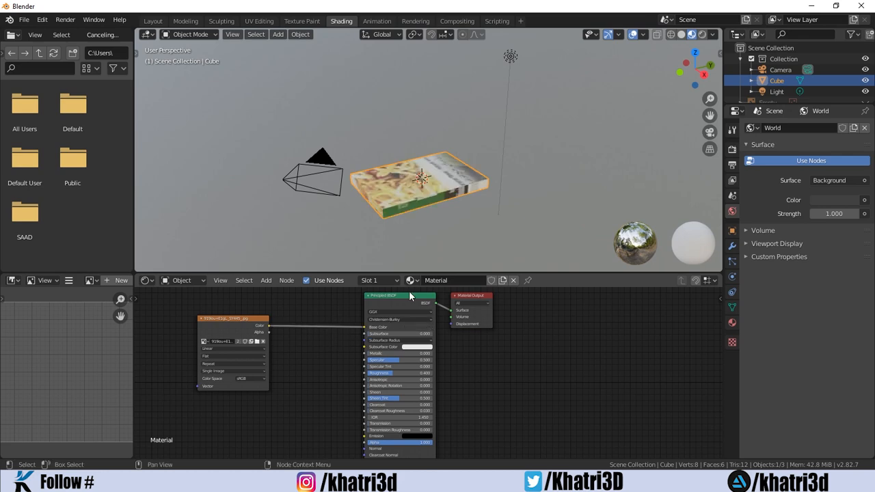
{"action": "middle_click_drag", "start_coordinate": [345, 204], "coordinate": [579, 50]}
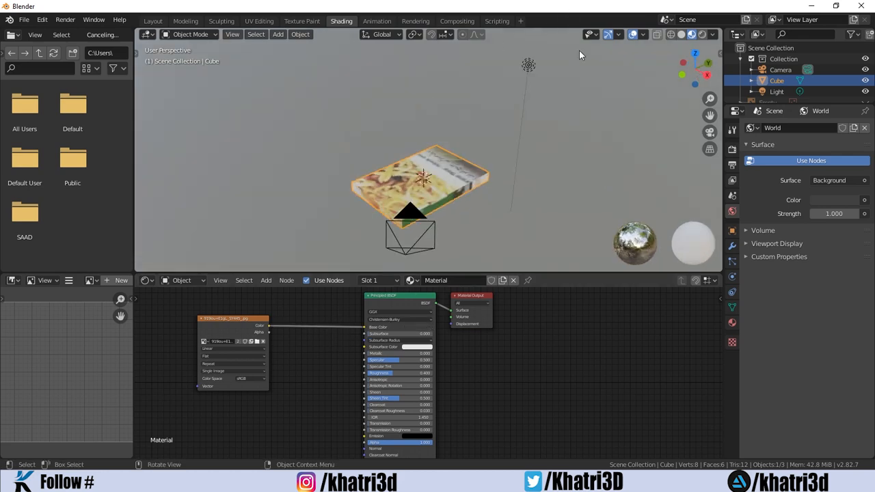
Step: Select the box's top face for UV editing and unwrap it from the top view with Project From View
{"action": "left_click", "coordinate": [694, 53]}
{"action": "left_click", "coordinate": [275, 21]}
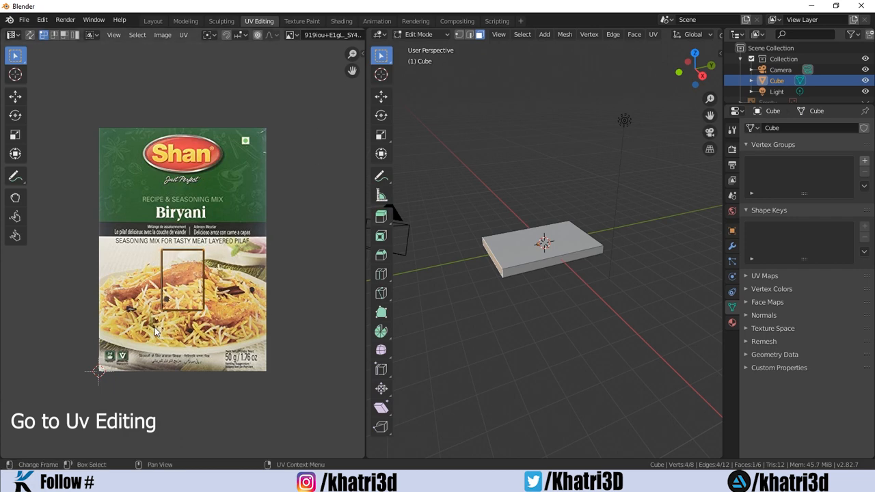
{"action": "left_click", "coordinate": [518, 259]}
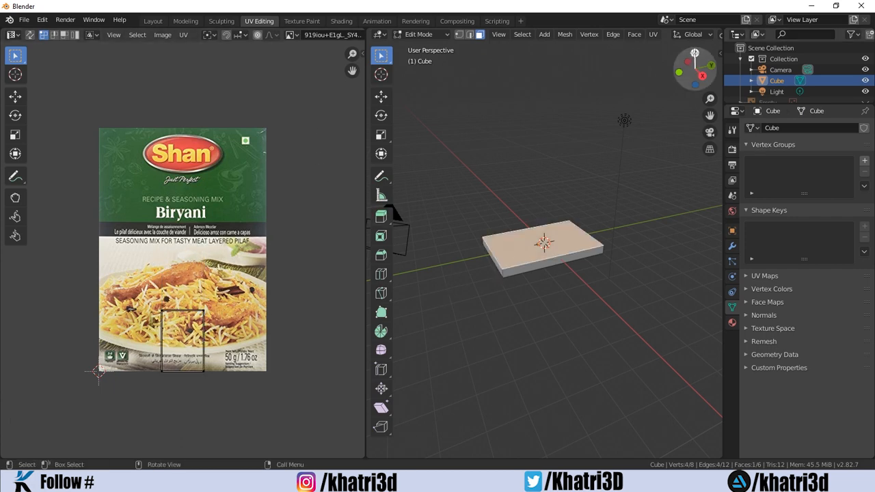
{"action": "left_click", "coordinate": [694, 53]}
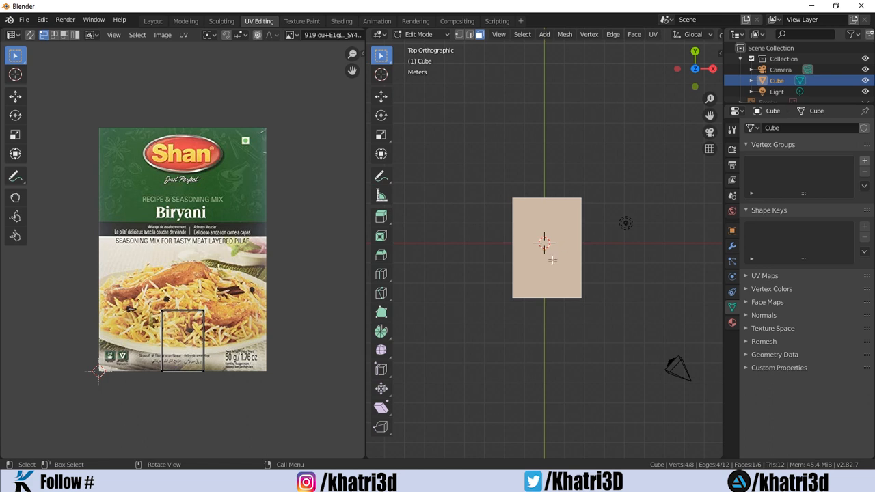
{"action": "scroll", "coordinate": [552, 259], "scroll_direction": "up", "scroll_amount": 2}
{"action": "key", "text": "u"}
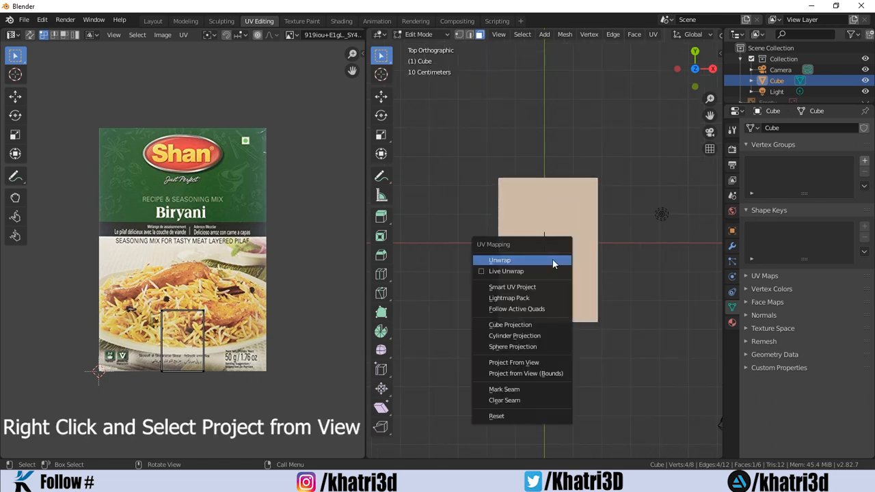
{"action": "left_click", "coordinate": [517, 363]}
Step: Select the top face's UVs, scale them up over the front-cover image and show the box in Material Preview shading
{"action": "left_click_drag", "start_coordinate": [211, 207], "coordinate": [129, 320]}
{"action": "key", "text": "s"}
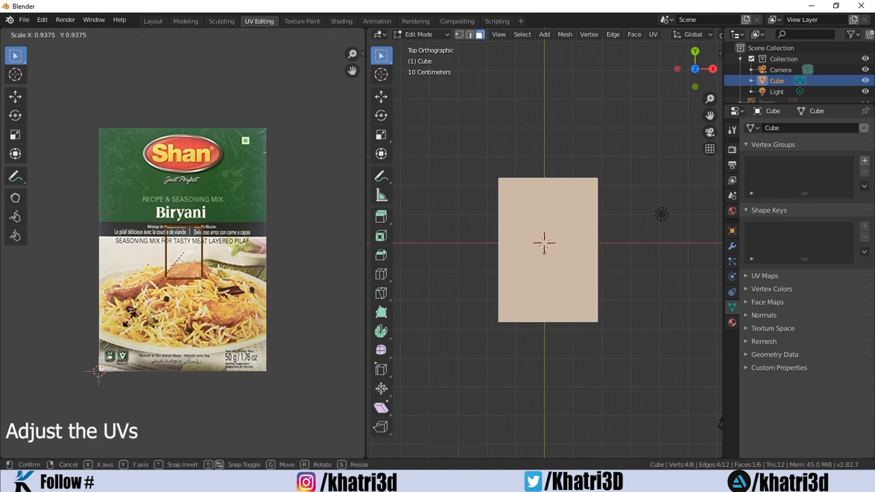
{"action": "left_click", "coordinate": [89, 444]}
{"action": "scroll", "coordinate": [656, 34], "scroll_direction": "down", "scroll_amount": 5}
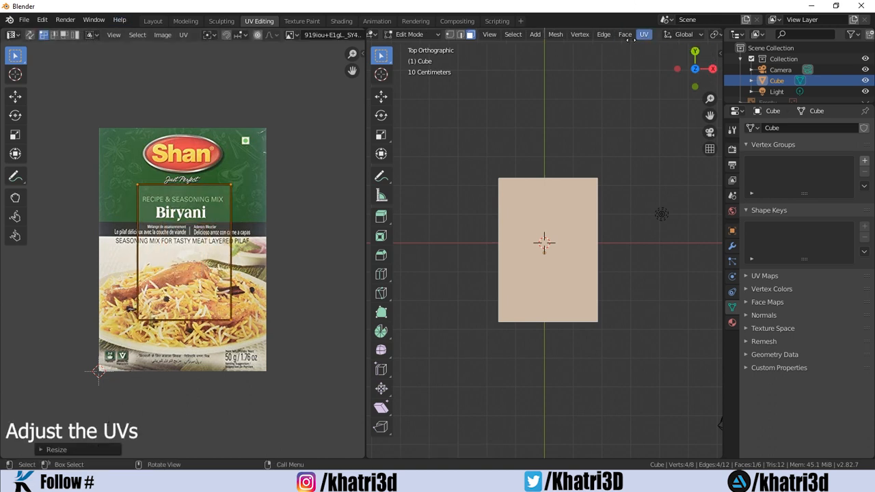
{"action": "left_click", "coordinate": [694, 34]}
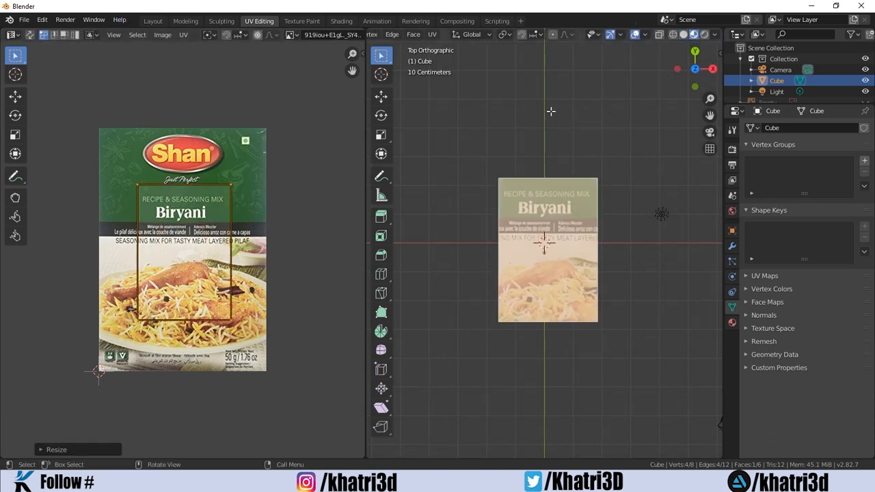
Step: Scale the UV rectangle up further, shift it onto the front-cover image and stretch it along X to fit the image's width
{"action": "key", "text": "s"}
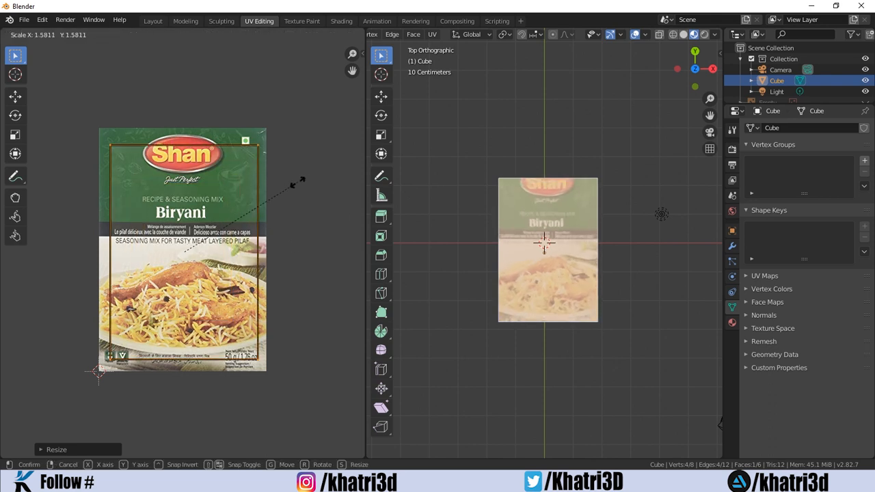
{"action": "left_click", "coordinate": [314, 182]}
{"action": "key", "text": "g"}
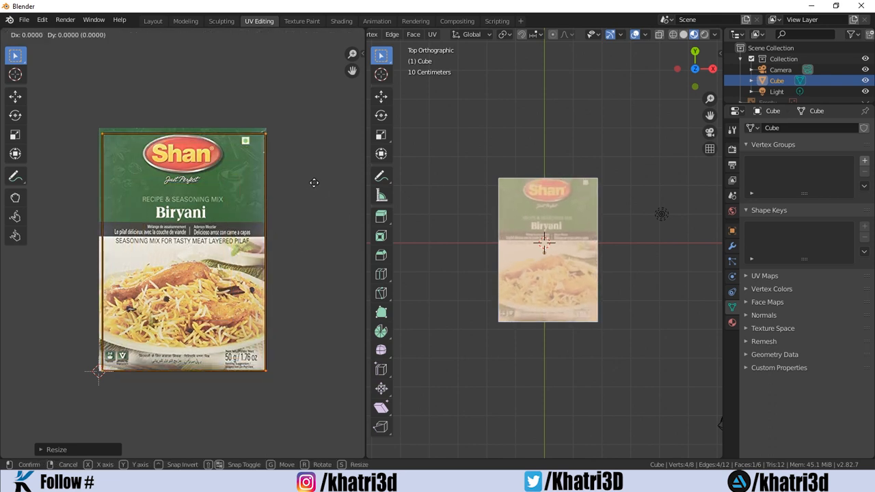
{"action": "left_click", "coordinate": [313, 188]}
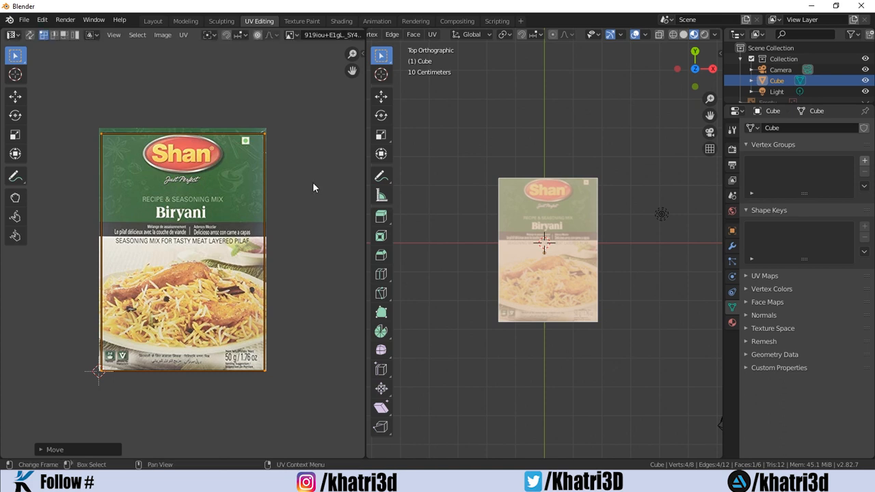
{"action": "key", "text": "s"}
{"action": "key", "text": "x"}
{"action": "left_click", "coordinate": [316, 182]}
Step: Move the two upper UV vertices about 0.03 along Y to the image's top edge and check the textured box
{"action": "left_click_drag", "start_coordinate": [309, 88], "coordinate": [86, 140]}
{"action": "key", "text": "g"}
{"action": "key", "text": "y"}
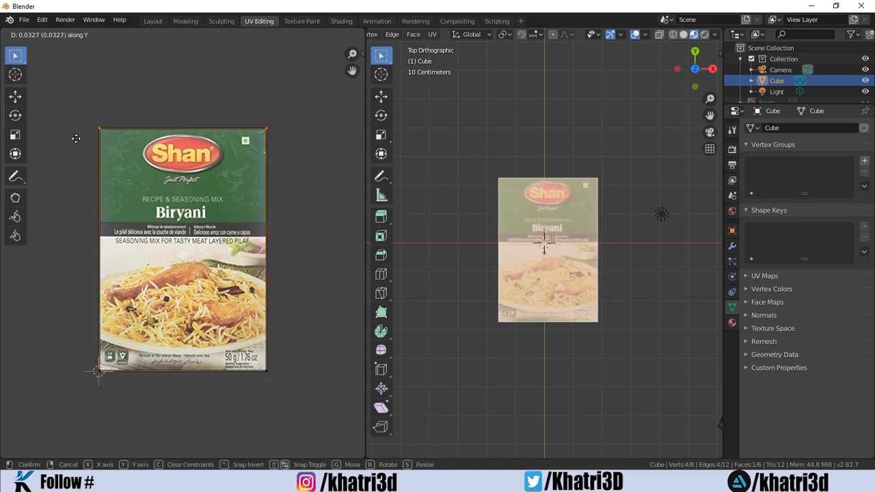
{"action": "left_click", "coordinate": [75, 138]}
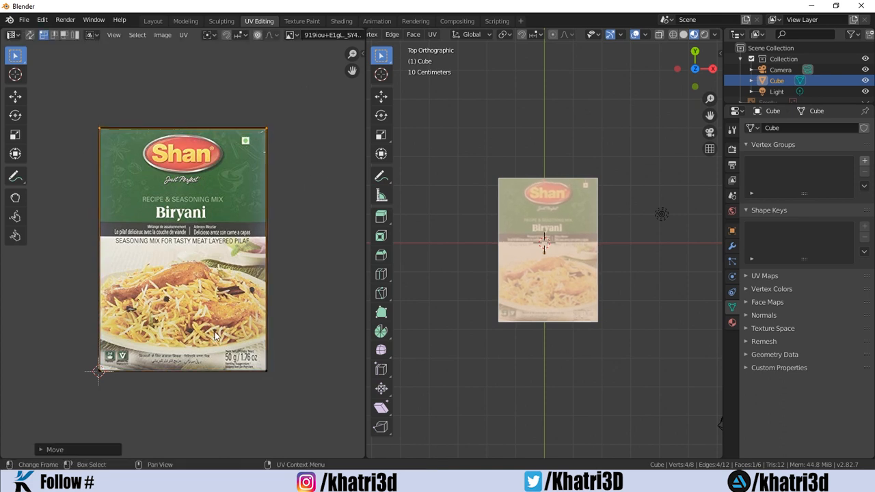
{"action": "left_click", "coordinate": [473, 319]}
{"action": "middle_click_drag", "start_coordinate": [474, 319], "coordinate": [531, 283]}
{"action": "scroll", "coordinate": [549, 235], "scroll_direction": "up", "scroll_amount": 3}
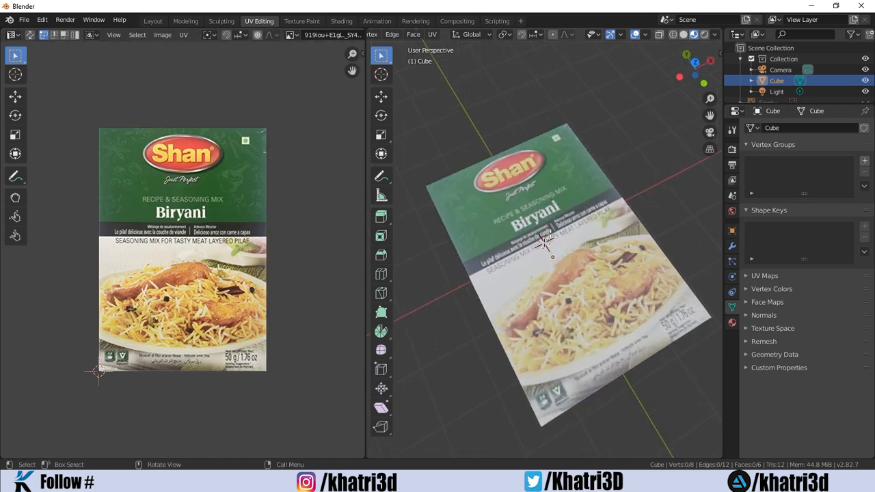
Step: Add a second, new material to the box and assign it to the back face in Edit Mode
{"action": "left_click", "coordinate": [341, 21]}
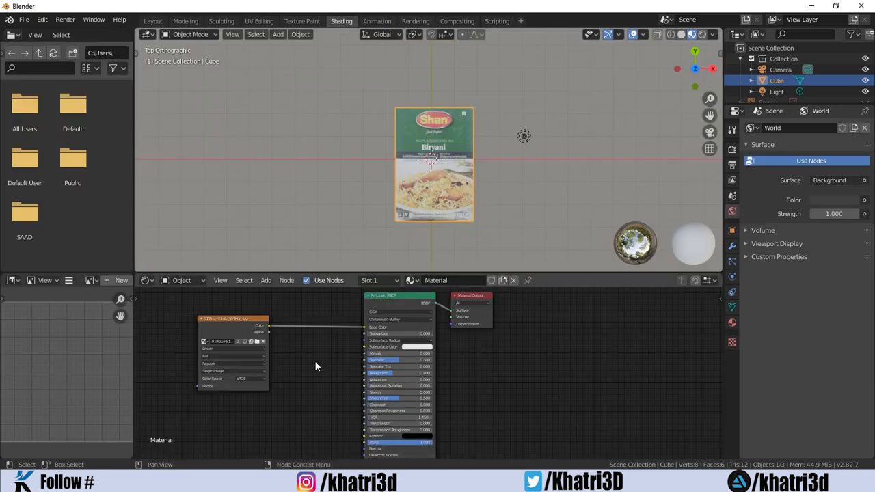
{"action": "key", "text": "Tab"}
{"action": "middle_click_drag", "start_coordinate": [434, 155], "coordinate": [455, 168]}
{"action": "left_click", "coordinate": [444, 139]}
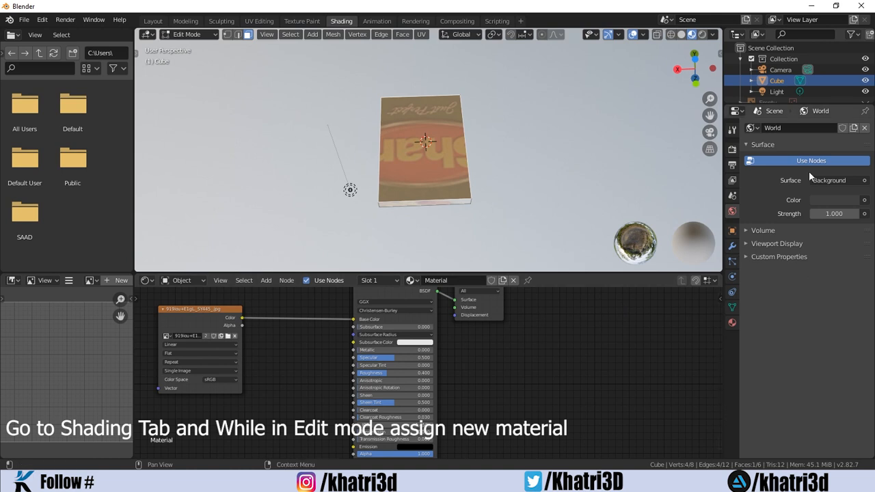
{"action": "left_click", "coordinate": [732, 322]}
{"action": "left_click", "coordinate": [865, 129]}
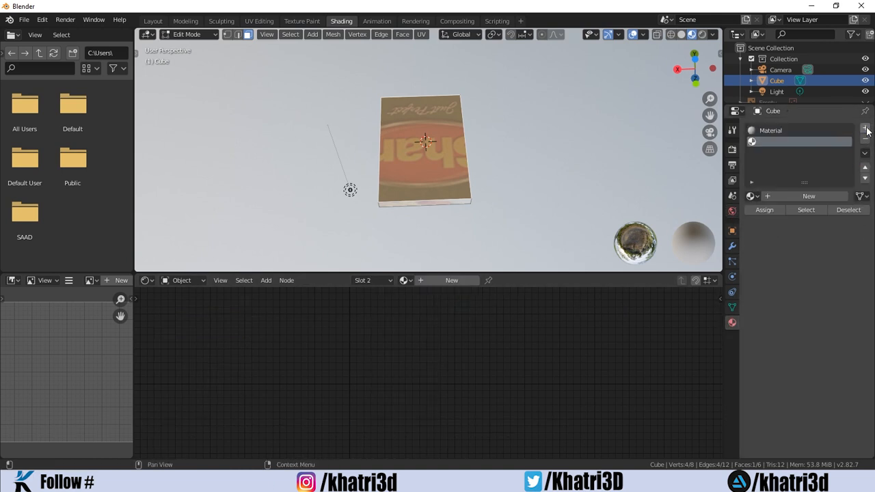
{"action": "left_click", "coordinate": [792, 196]}
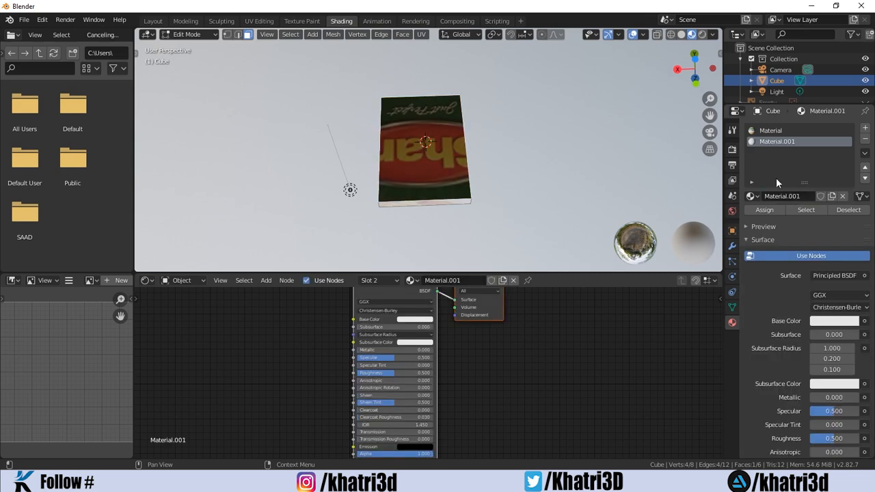
{"action": "scroll", "coordinate": [524, 222], "scroll_direction": "up", "scroll_amount": 1}
{"action": "mouse_move", "coordinate": [524, 223]}
{"action": "middle_mouse_down"}
{"action": "mouse_move", "coordinate": [556, 131]}
{"action": "mouse_move", "coordinate": [559, 183]}
{"action": "mouse_move", "coordinate": [536, 220]}
{"action": "middle_mouse_up"}
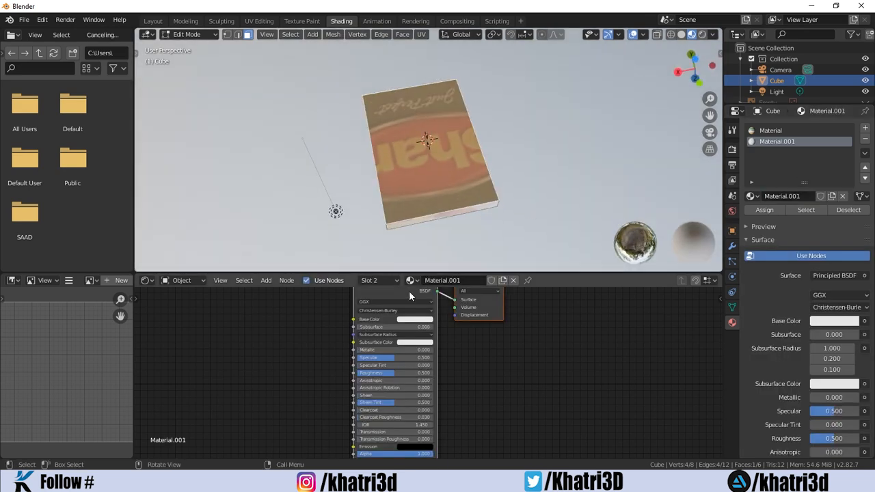
{"action": "left_click", "coordinate": [766, 213]}
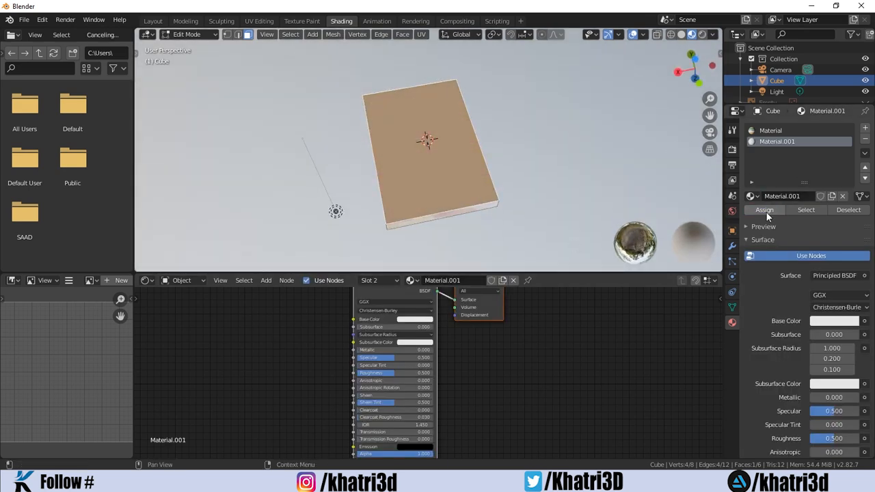
Step: Switch the UV editing workspace's 3D view to Rendered shading
{"action": "left_click", "coordinate": [259, 21]}
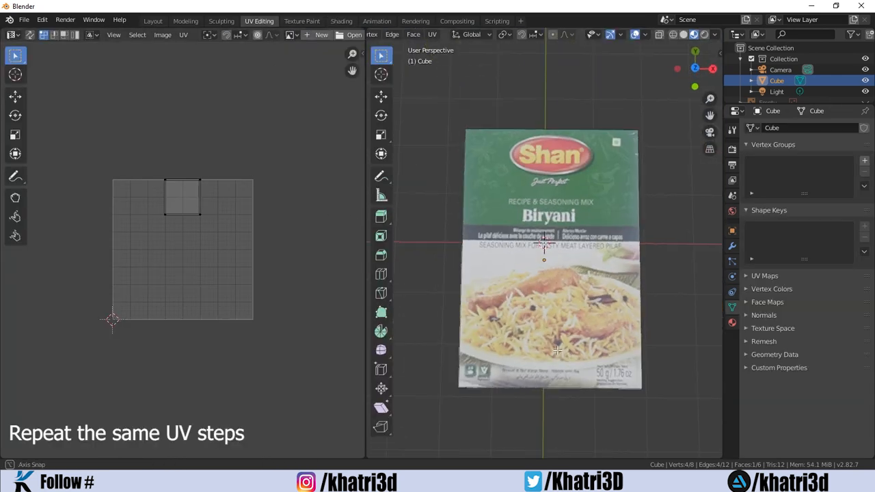
{"action": "middle_click_drag", "start_coordinate": [670, 35], "coordinate": [668, 34]}
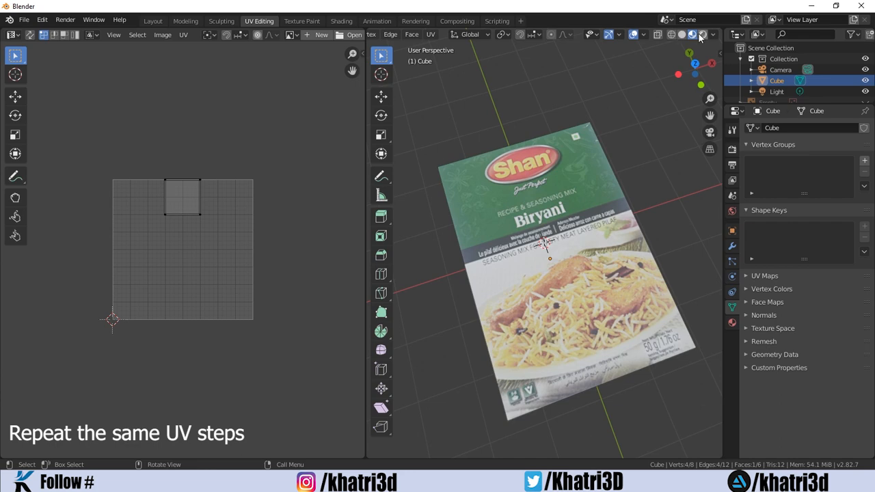
{"action": "left_click", "coordinate": [701, 35]}
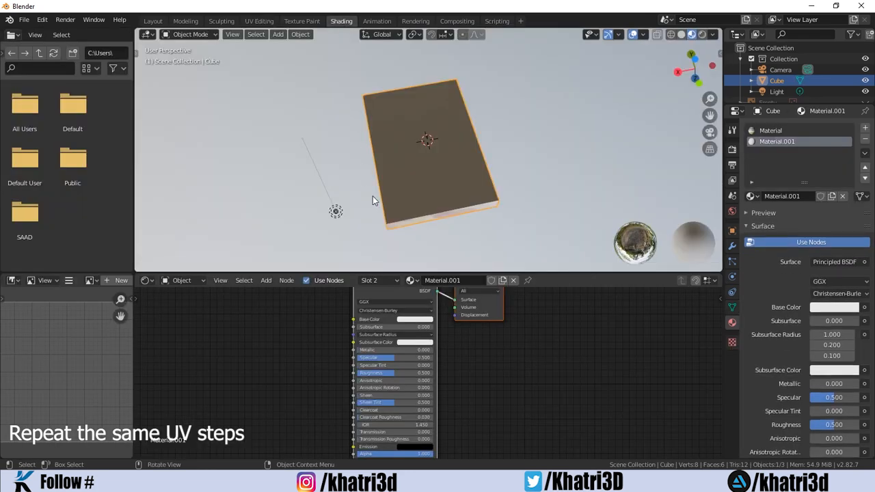
Step: Add the back-cover image 91Lsf0kIGqL._SY879_ to Material.001, connect its Color to Base Color and return to UV editing
{"action": "key", "text": "alt+Tab"}
{"action": "left_click_drag", "start_coordinate": [294, 192], "coordinate": [333, 305]}
{"action": "left_click", "coordinate": [701, 100]}
{"action": "scroll", "coordinate": [297, 350], "scroll_direction": "up", "scroll_amount": 2}
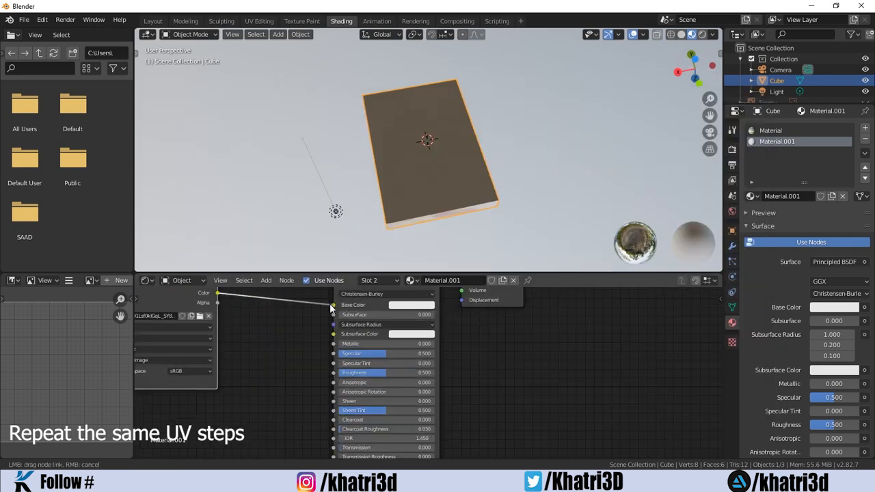
{"action": "middle_click_drag", "start_coordinate": [417, 136], "coordinate": [588, 109]}
{"action": "left_click", "coordinate": [259, 21]}
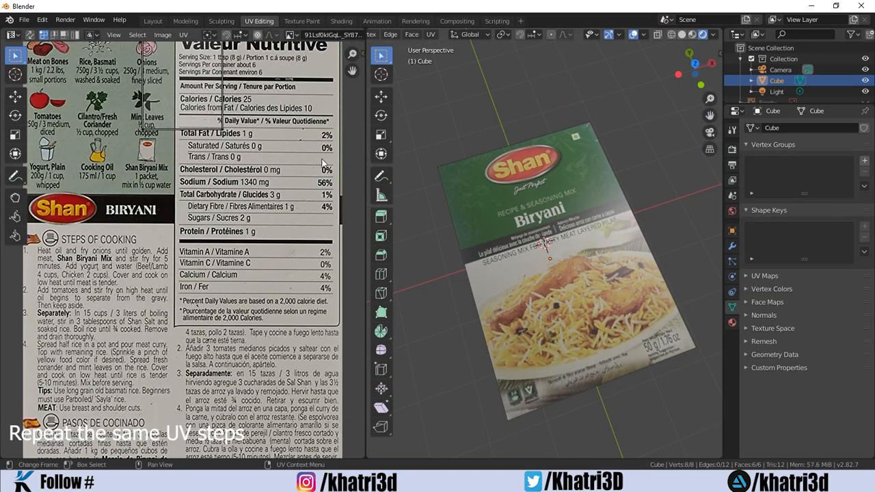
Step: Project the box's back face UVs from the Bottom Orthographic view and scale them up by about 2.3
{"action": "middle_click_drag", "start_coordinate": [472, 290], "coordinate": [537, 229]}
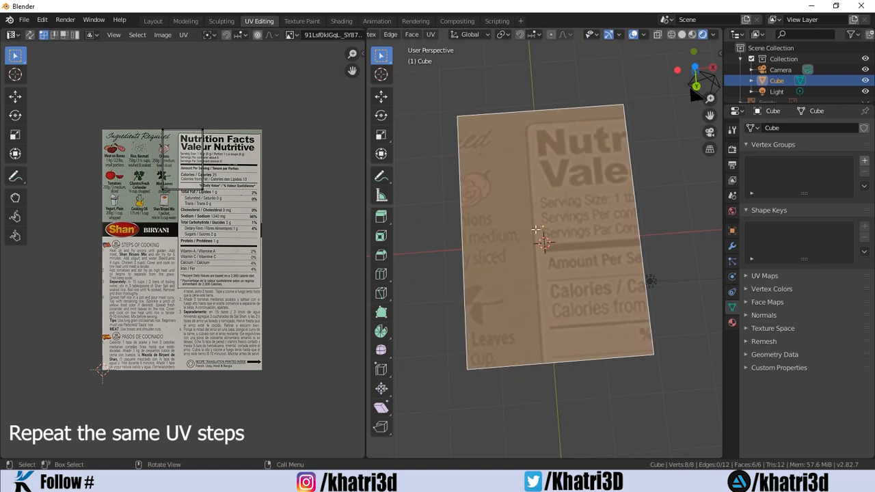
{"action": "left_click", "coordinate": [695, 66]}
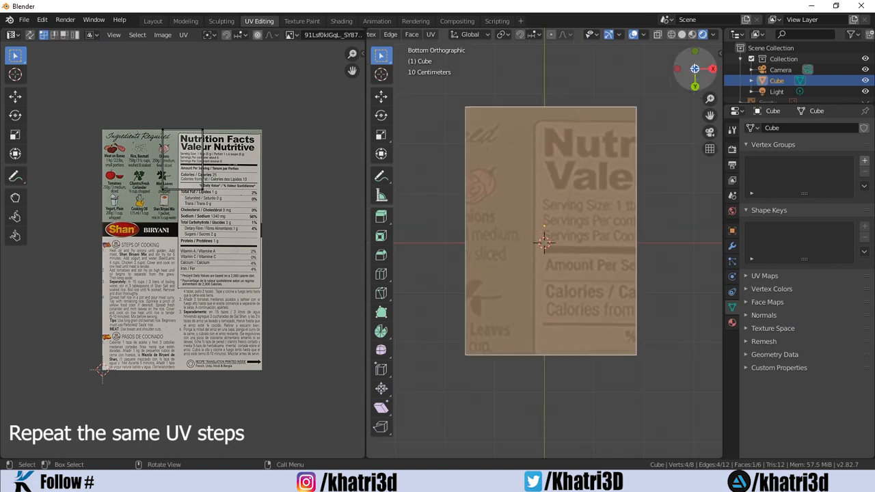
{"action": "key", "text": "u"}
{"action": "left_click", "coordinate": [497, 216]}
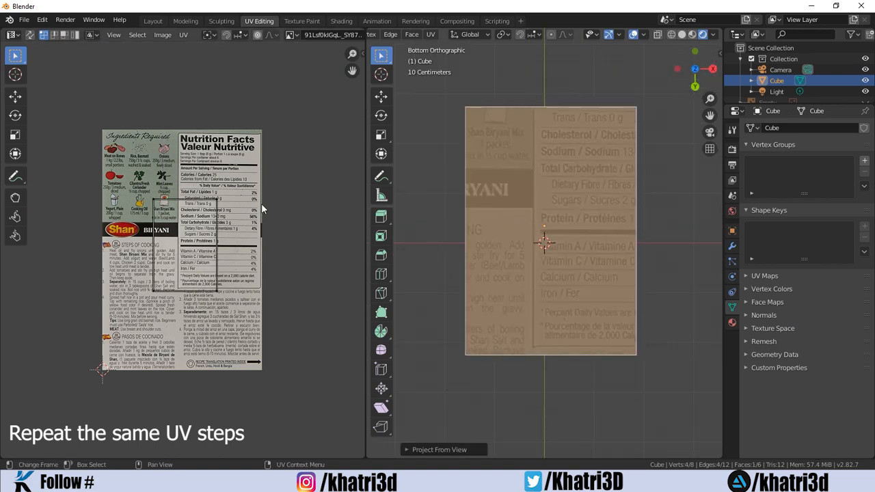
{"action": "key", "text": "s"}
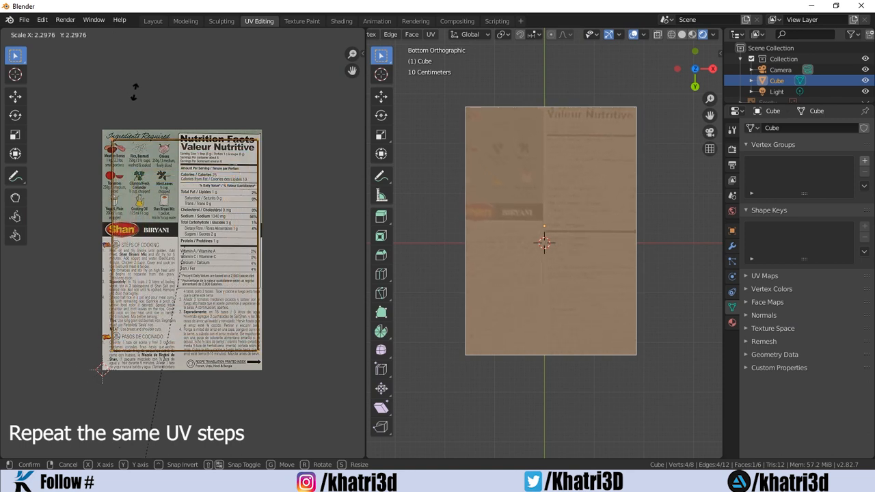
{"action": "left_click", "coordinate": [136, 100]}
Step: Move the back face's two upper UV vertices along Y to the top edge of the back-cover image
{"action": "left_click_drag", "start_coordinate": [306, 72], "coordinate": [66, 150]}
{"action": "key", "text": "g"}
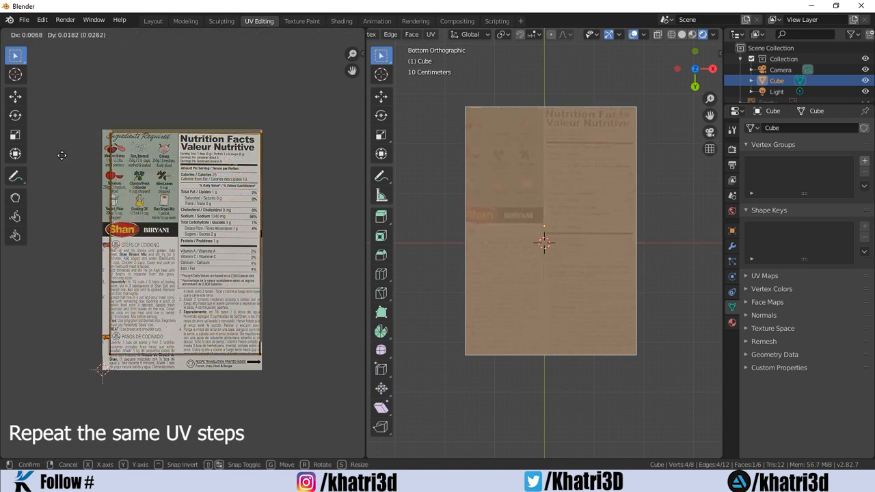
{"action": "key", "text": "y"}
{"action": "left_click", "coordinate": [57, 154]}
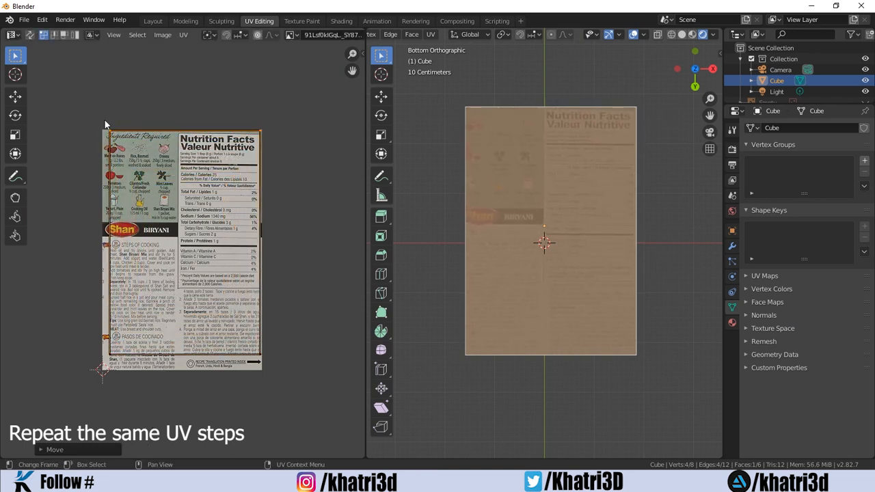
Step: Fit the UVs to the image by moving the left vertices about -0.055 along X and the lower ones about -0.09 along Y
{"action": "left_click_drag", "start_coordinate": [159, 70], "coordinate": [24, 429]}
{"action": "key", "text": "g"}
{"action": "key", "text": "x"}
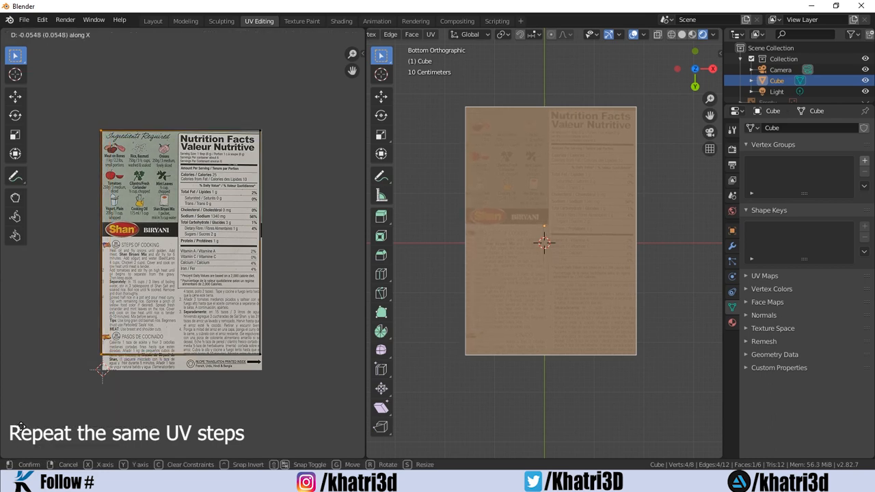
{"action": "left_click", "coordinate": [22, 426]}
{"action": "left_click_drag", "start_coordinate": [288, 423], "coordinate": [44, 341]}
{"action": "key", "text": "g"}
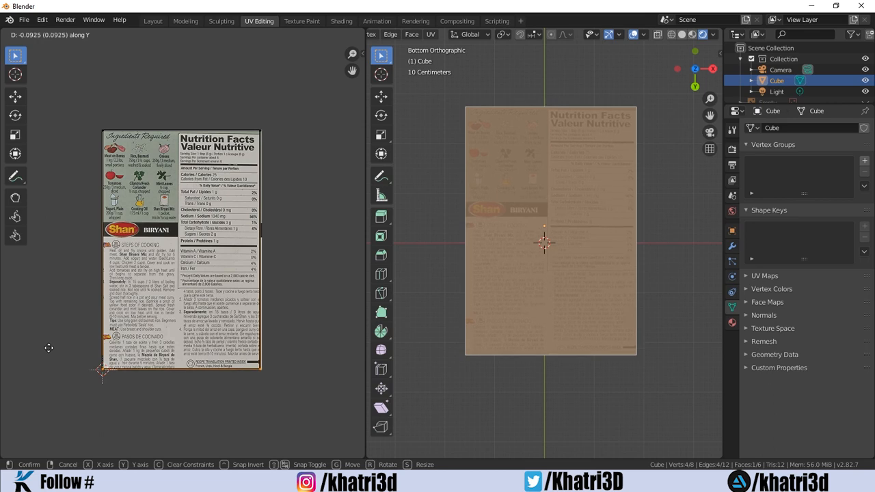
{"action": "left_click", "coordinate": [41, 369]}
Step: Check the textured box from several sides in Object Mode and switch the 3D view to Material Preview shading
{"action": "left_click", "coordinate": [420, 250]}
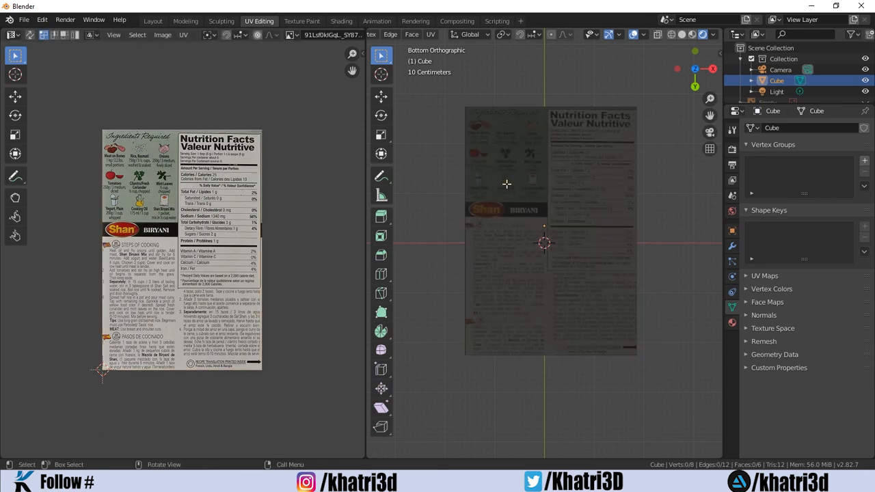
{"action": "key", "text": "Tab"}
{"action": "middle_click_drag", "start_coordinate": [626, 221], "coordinate": [451, 238]}
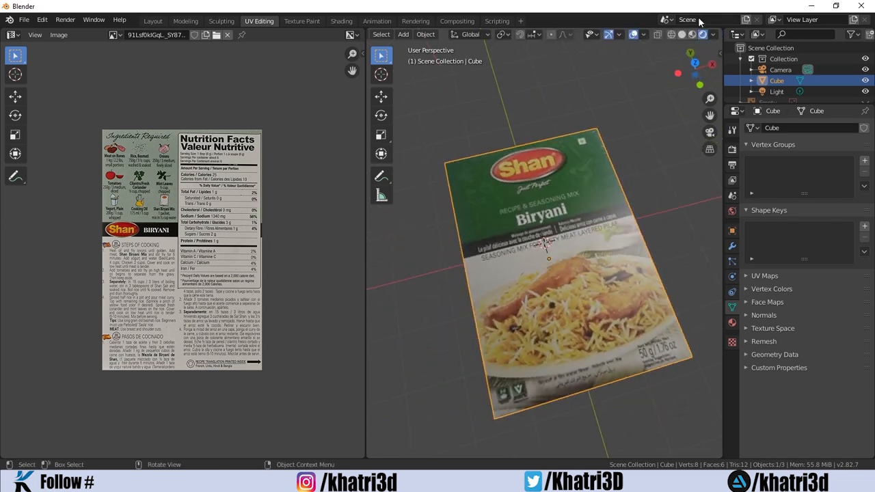
{"action": "left_click", "coordinate": [692, 36]}
{"action": "mouse_move", "coordinate": [634, 121]}
{"action": "middle_mouse_down"}
{"action": "mouse_move", "coordinate": [548, 218]}
{"action": "mouse_move", "coordinate": [657, 142]}
{"action": "mouse_move", "coordinate": [587, 224]}
{"action": "mouse_move", "coordinate": [662, 164]}
{"action": "mouse_move", "coordinate": [496, 297]}
{"action": "middle_mouse_up"}
{"action": "key", "text": "Tab"}
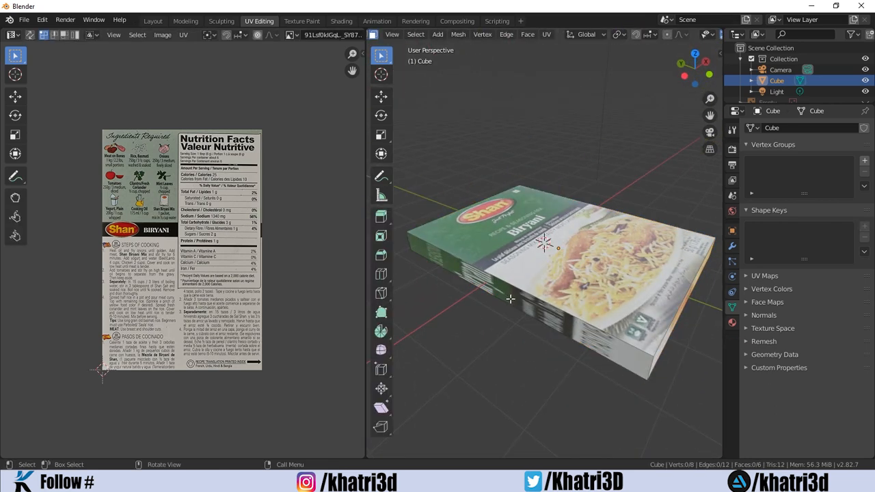
Step: Add a third material slot with a new material to the box in the Shading workspace
{"action": "left_click", "coordinate": [342, 21]}
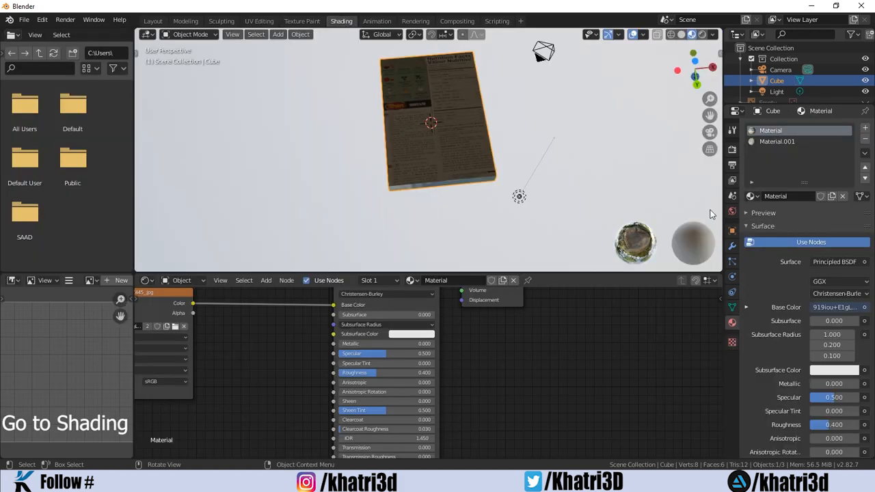
{"action": "left_click", "coordinate": [865, 128]}
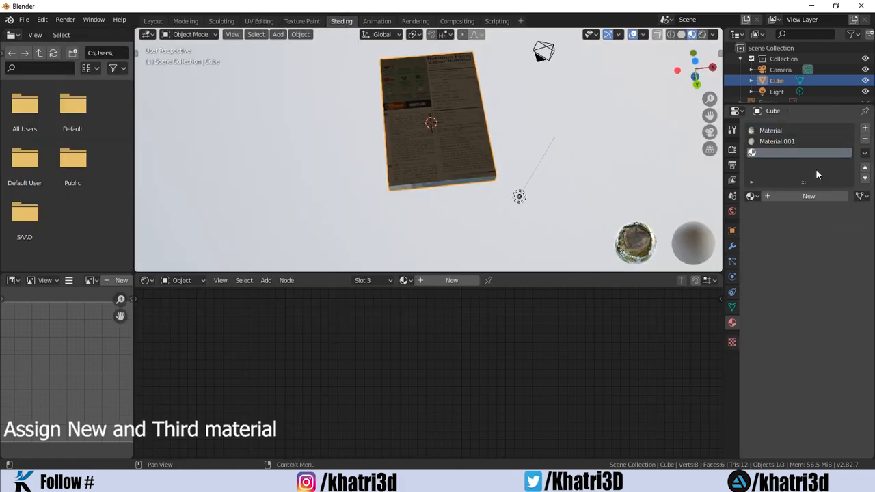
{"action": "left_click", "coordinate": [781, 195]}
Step: Add the side image Shan-Fish-Biryani-Masala-Mix-50g-22570-02 to Material.002 and connect its Color to Base Color
{"action": "key", "text": "alt+Tab"}
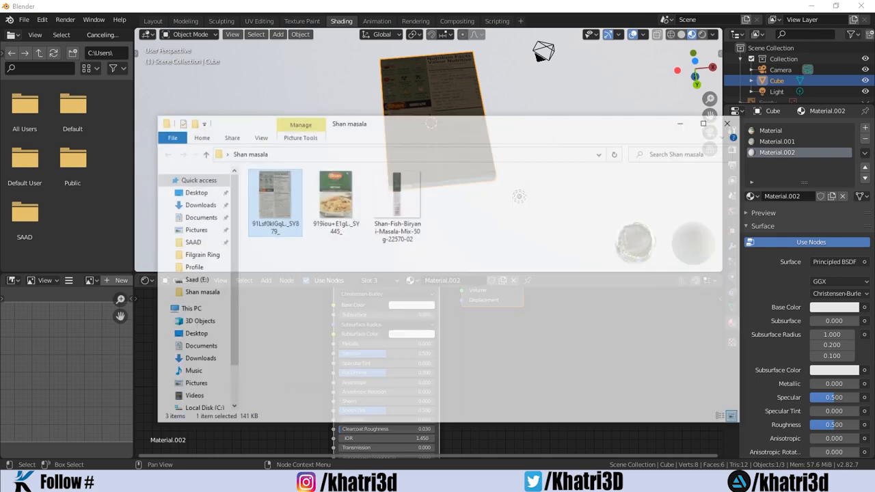
{"action": "left_click_drag", "start_coordinate": [402, 179], "coordinate": [233, 324]}
{"action": "left_click_drag", "start_coordinate": [303, 325], "coordinate": [255, 312]}
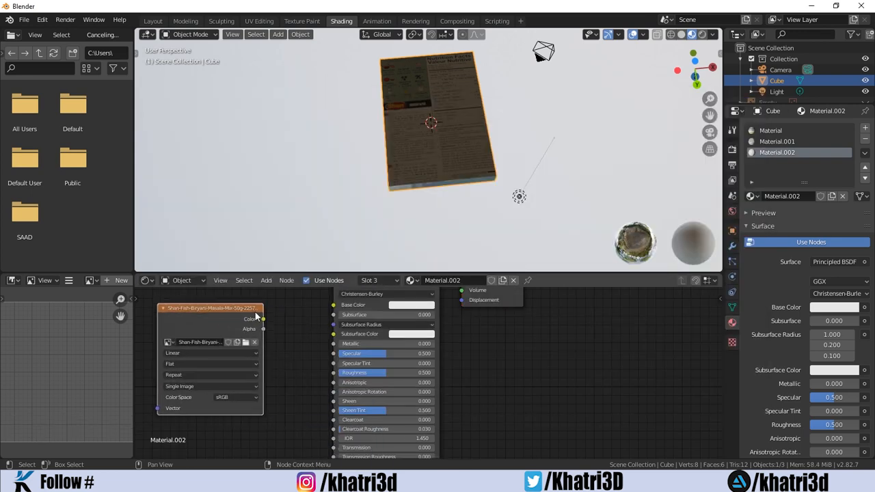
{"action": "left_click_drag", "start_coordinate": [331, 309], "coordinate": [334, 305]}
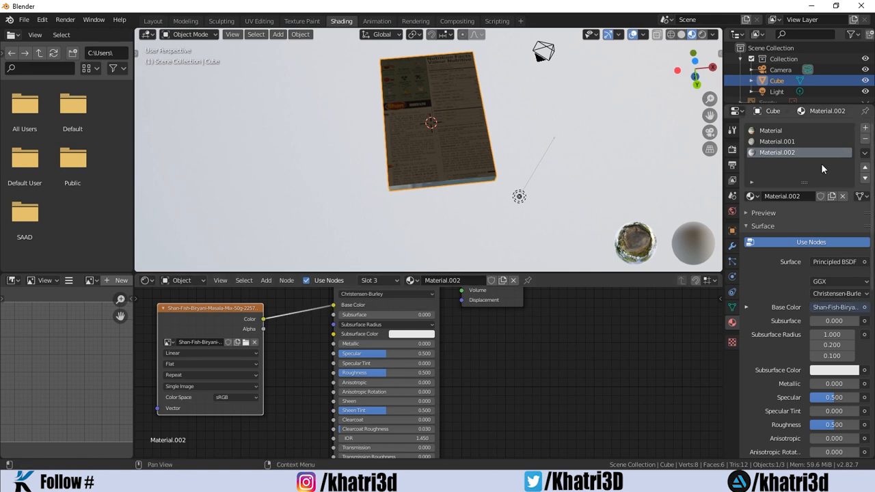
Step: Assign Material.002 to the box's long side face in Edit Mode
{"action": "key", "text": "Tab"}
{"action": "left_click", "coordinate": [763, 208]}
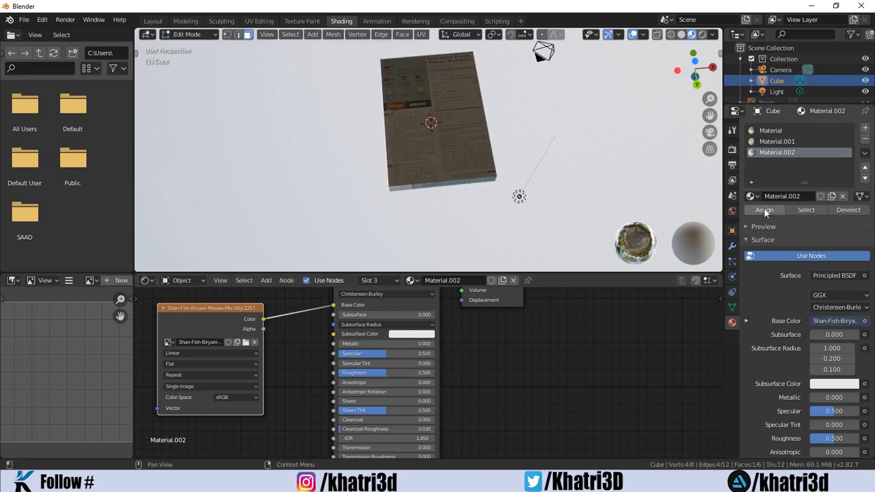
{"action": "middle_click_drag", "start_coordinate": [348, 208], "coordinate": [454, 114]}
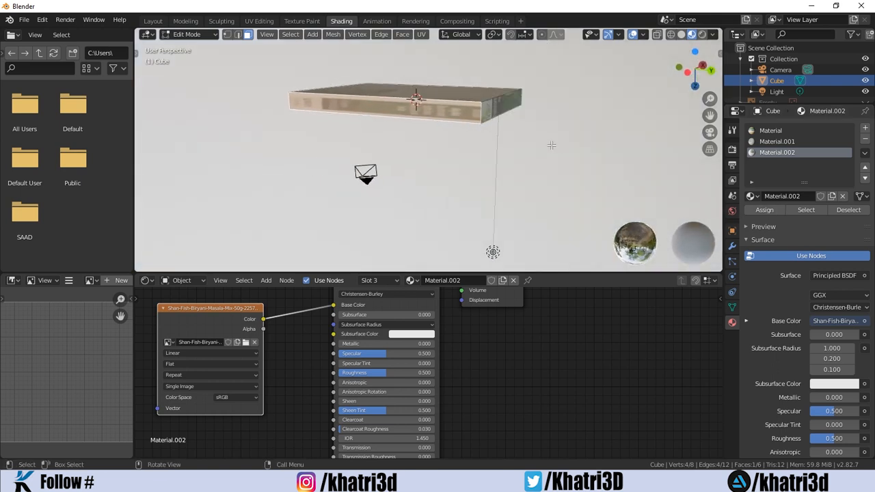
Step: Project the long side face's UVs from the Left Orthographic view in the UV Editing workspace
{"action": "left_click", "coordinate": [265, 22]}
{"action": "scroll", "coordinate": [200, 207], "scroll_direction": "up", "scroll_amount": 4}
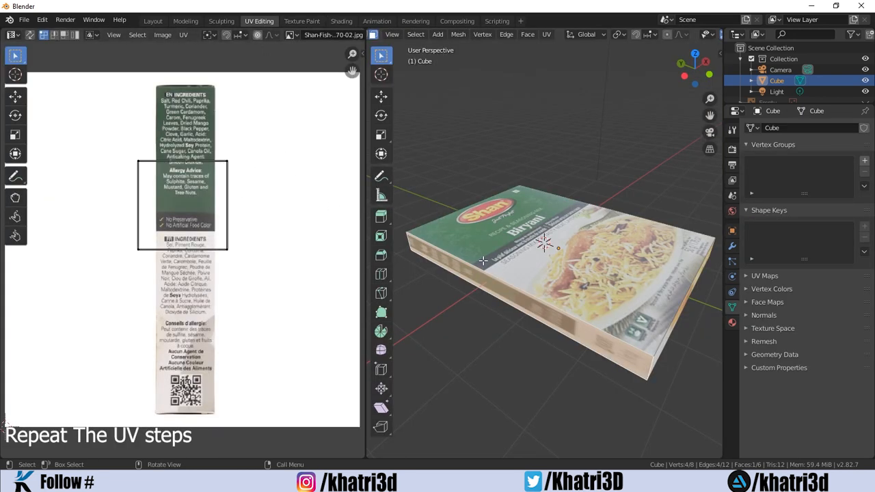
{"action": "left_click", "coordinate": [683, 75]}
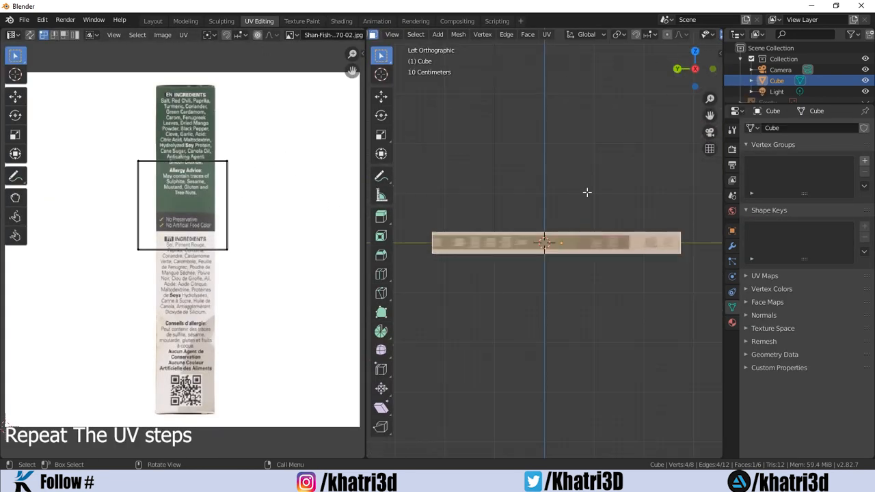
{"action": "key", "text": "u"}
{"action": "left_click", "coordinate": [535, 263]}
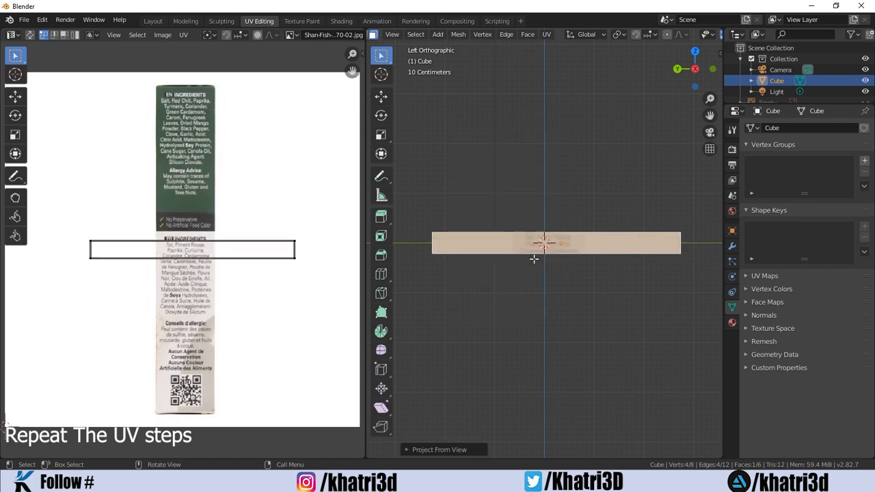
Step: Using Rendered shading, rotate the side face's UVs by -90° and scale them up to the height of the pictured package side
{"action": "left_click_drag", "start_coordinate": [315, 217], "coordinate": [143, 277]}
{"action": "scroll", "coordinate": [653, 33], "scroll_direction": "down", "scroll_amount": 3}
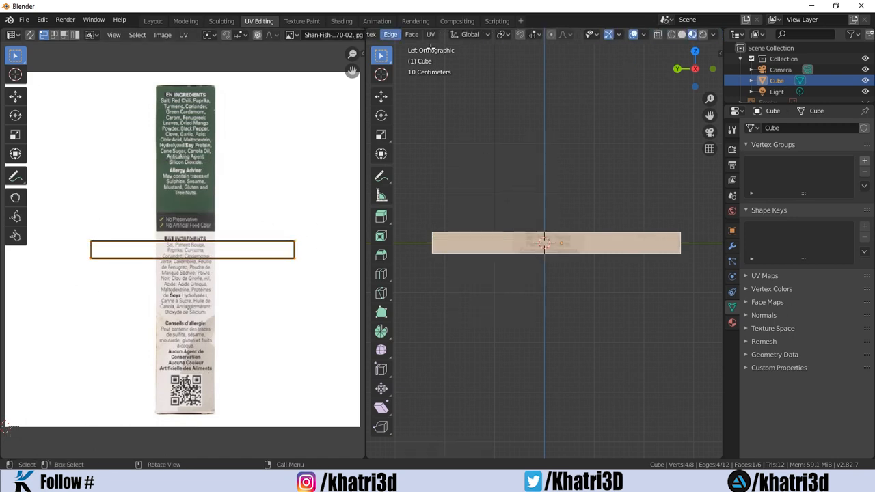
{"action": "left_click", "coordinate": [703, 35]}
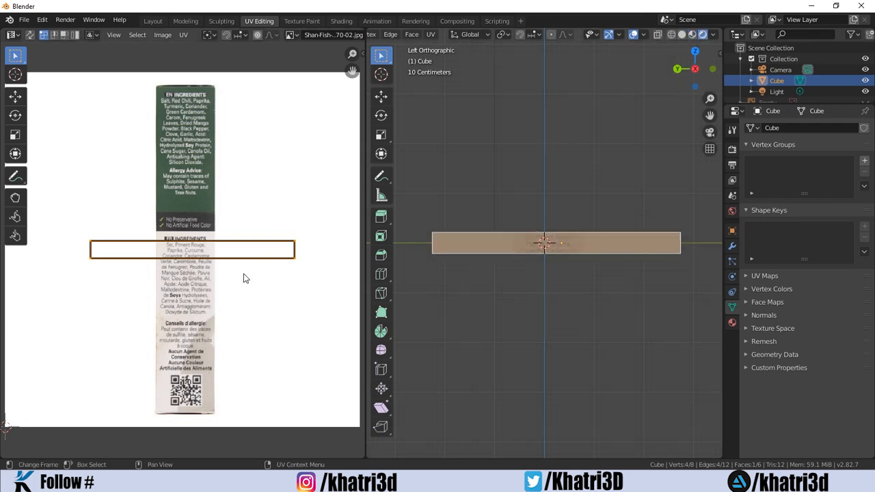
{"action": "key", "text": "r"}
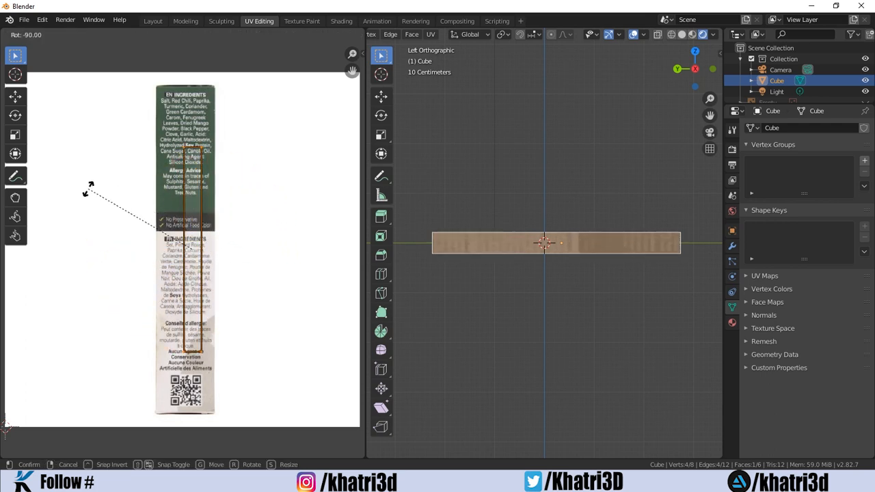
{"action": "left_click", "coordinate": [116, 202]}
{"action": "key", "text": "s"}
{"action": "left_click", "coordinate": [116, 183]}
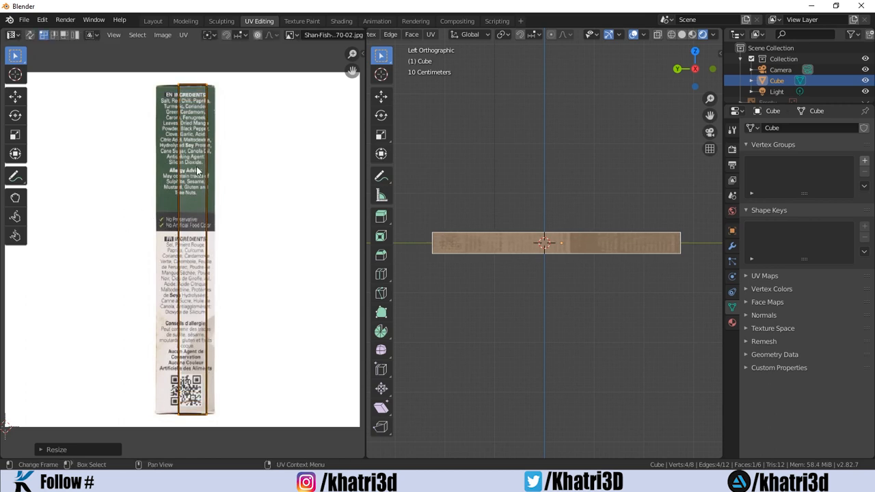
Step: Move the side face's right UV vertices about 0.02 along X to the right edge of the pictured package side
{"action": "left_click_drag", "start_coordinate": [234, 70], "coordinate": [205, 333]}
{"action": "left_click_drag", "start_coordinate": [192, 426], "coordinate": [192, 427]}
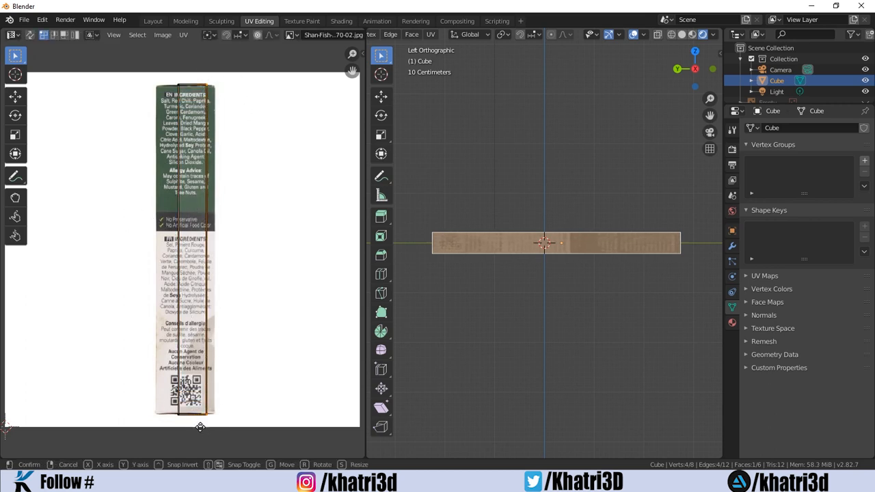
{"action": "key", "text": "g"}
{"action": "key", "text": "y"}
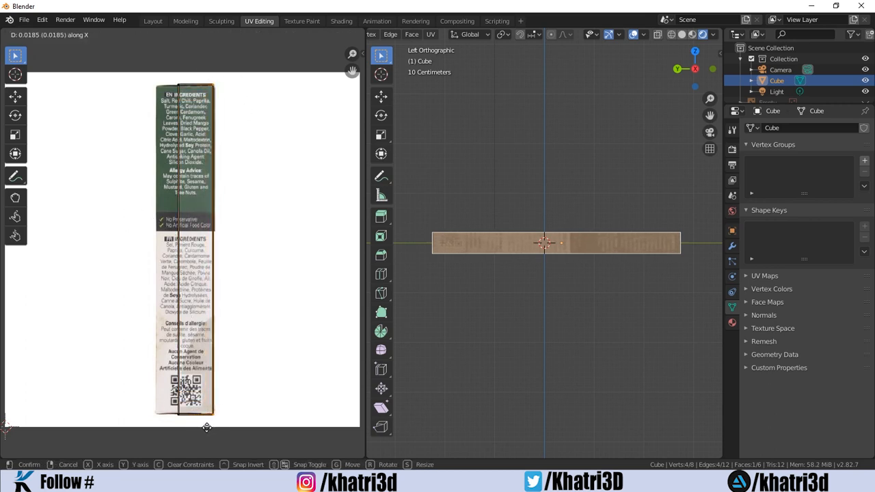
{"action": "key", "text": "x"}
{"action": "left_click", "coordinate": [208, 428]}
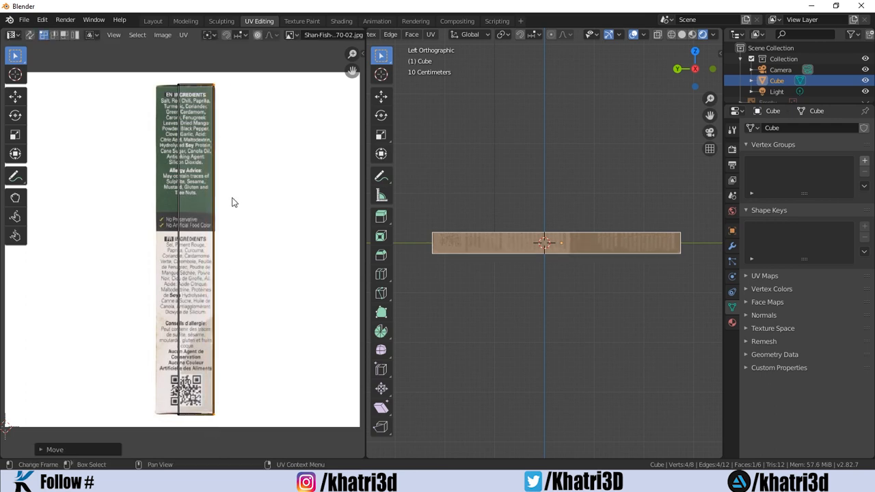
Step: Move the side face's left UV vertices about -0.06 along X to the left edge of the pictured package side
{"action": "left_click_drag", "start_coordinate": [162, 396], "coordinate": [152, 420]}
{"action": "key", "text": "g"}
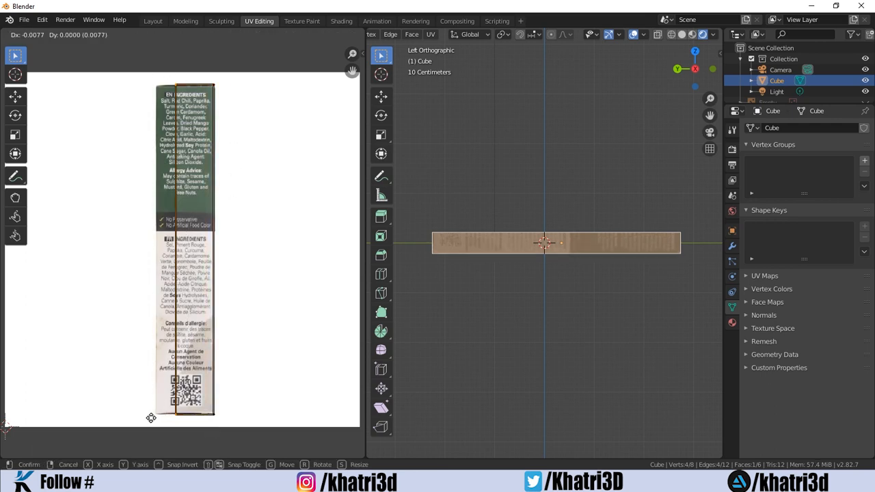
{"action": "key", "text": "x"}
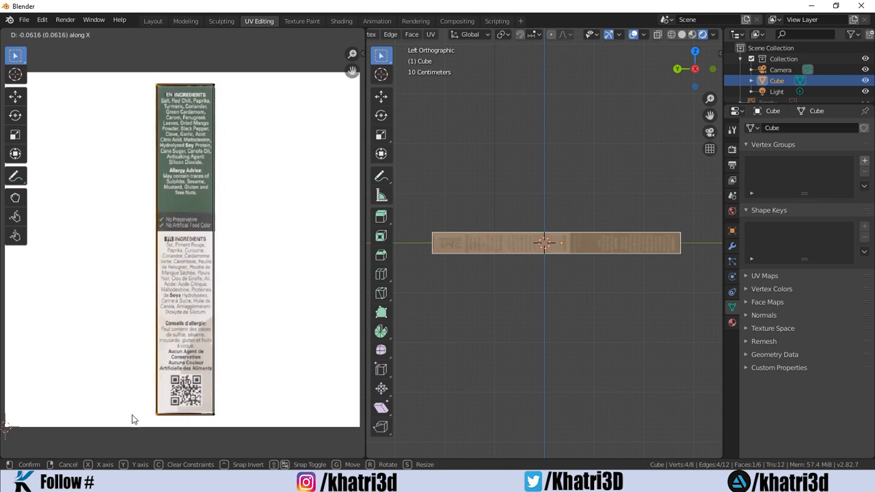
{"action": "left_click", "coordinate": [134, 419]}
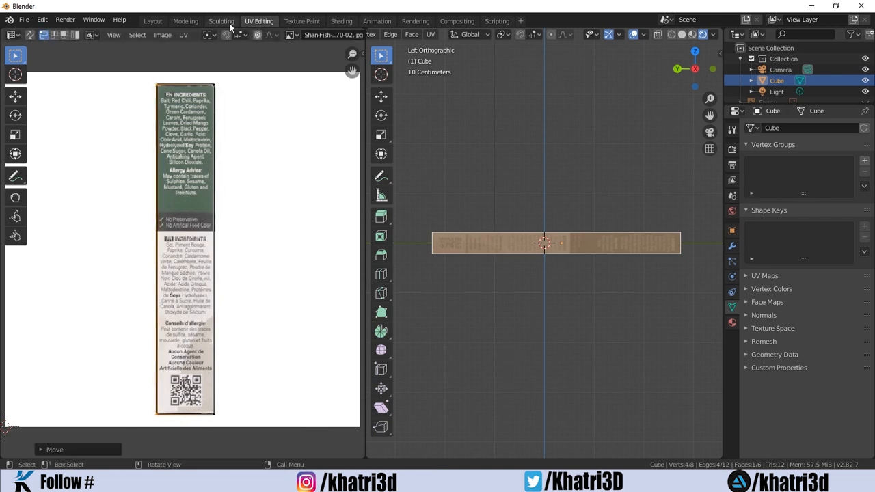
Step: View the box's front in the Shading workspace and make the first material, Material, active in the node editor
{"action": "left_click", "coordinate": [341, 20]}
{"action": "mouse_move", "coordinate": [328, 151]}
{"action": "middle_mouse_down"}
{"action": "mouse_move", "coordinate": [438, 182]}
{"action": "mouse_move", "coordinate": [457, 145]}
{"action": "mouse_move", "coordinate": [457, 273]}
{"action": "mouse_move", "coordinate": [288, 80]}
{"action": "mouse_move", "coordinate": [347, 230]}
{"action": "middle_mouse_up"}
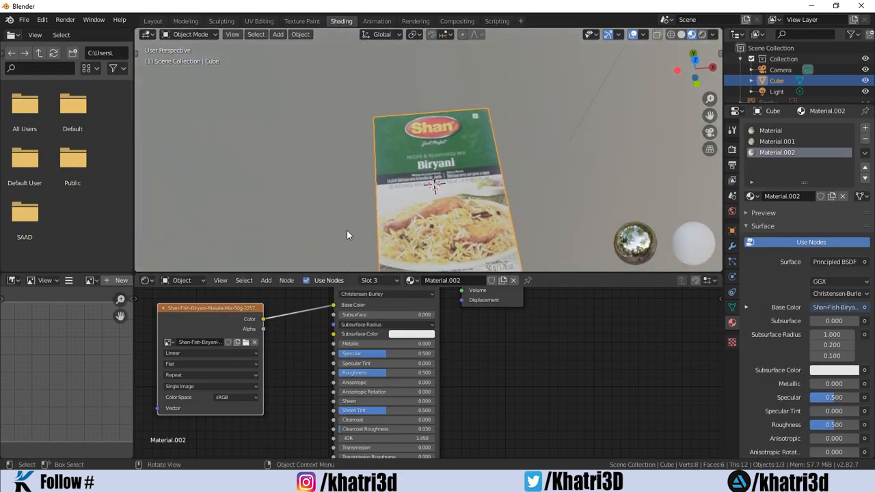
{"action": "left_click", "coordinate": [375, 282]}
{"action": "left_click", "coordinate": [346, 306]}
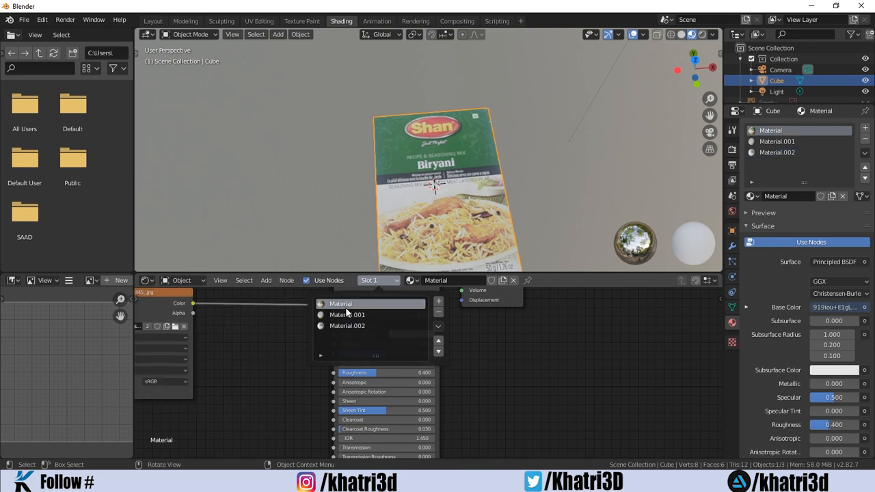
Step: Add a Bump node to Material and link its Normal output to the Principled BSDF's Normal input
{"action": "scroll", "coordinate": [255, 394], "scroll_direction": "down", "scroll_amount": 3}
{"action": "middle_click_drag", "start_coordinate": [254, 397], "coordinate": [304, 335]}
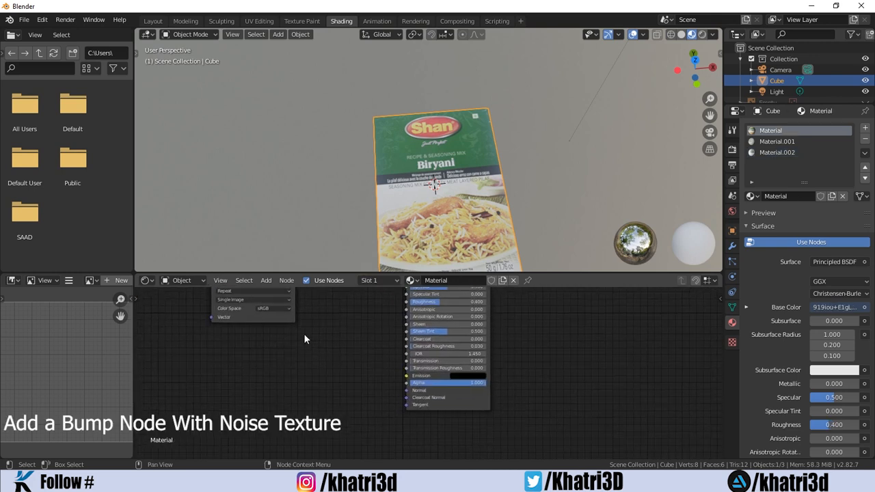
{"action": "key", "text": "shift+a"}
{"action": "mouse_move", "coordinate": [286, 413]}
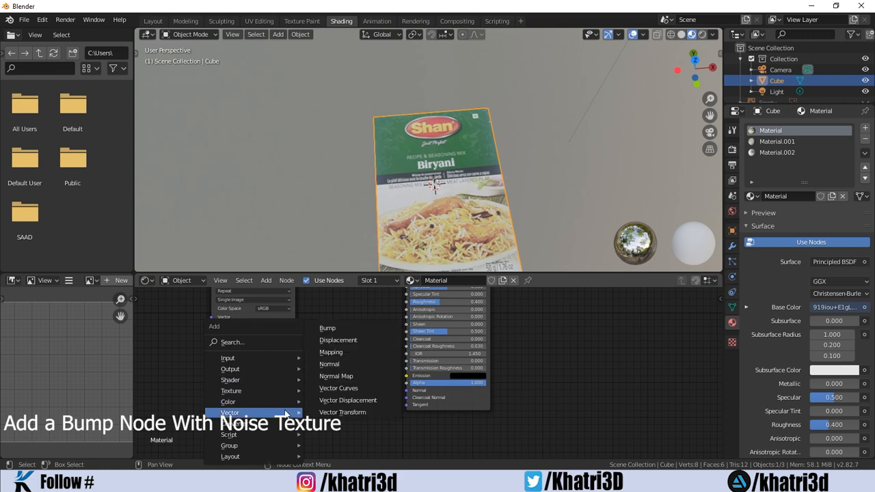
{"action": "left_click", "coordinate": [341, 328]}
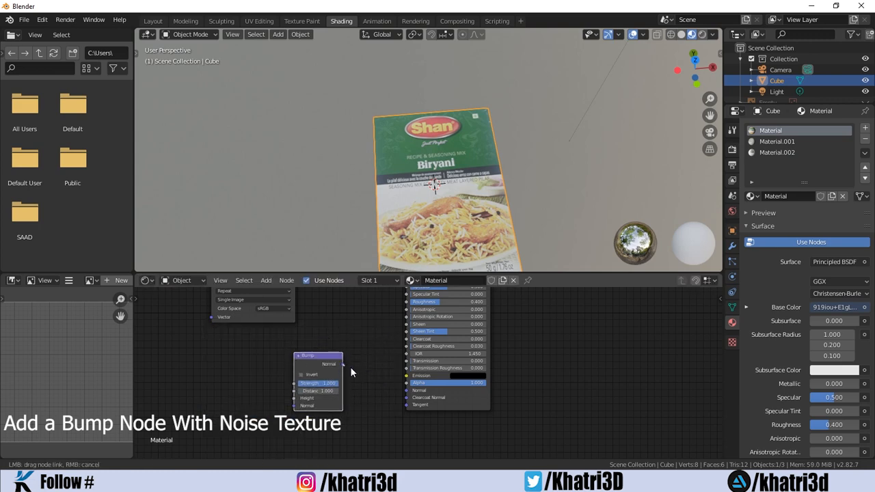
{"action": "left_click_drag", "start_coordinate": [404, 397], "coordinate": [406, 390]}
Step: Add a Noise Texture node beside the Bump node and link its Fac output to the Bump's Height input
{"action": "key", "text": "shift+a"}
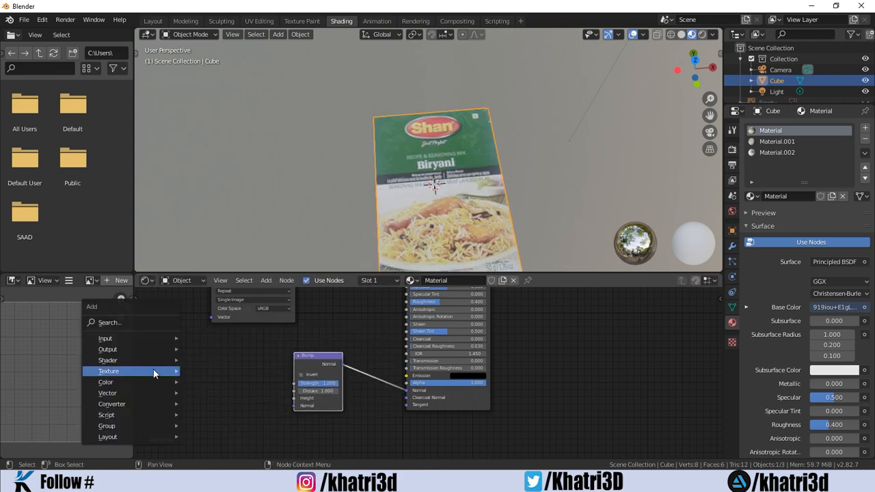
{"action": "mouse_move", "coordinate": [152, 370]}
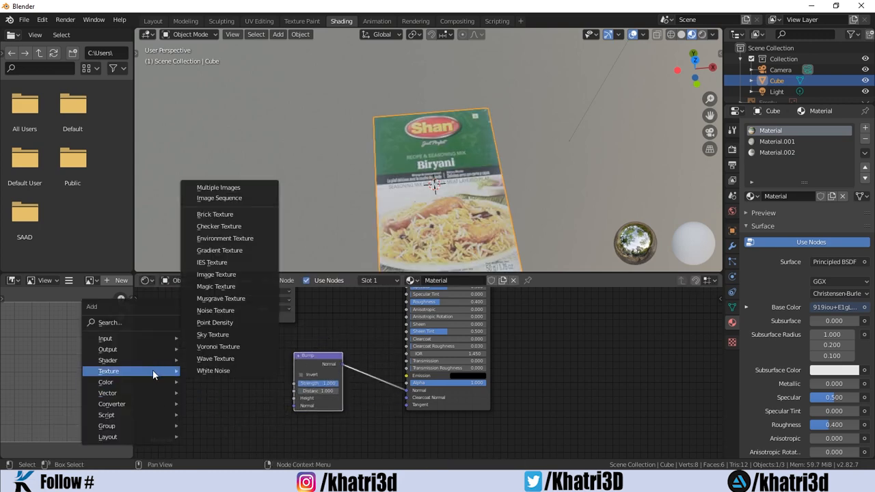
{"action": "left_click", "coordinate": [220, 314]}
{"action": "left_click", "coordinate": [200, 373]}
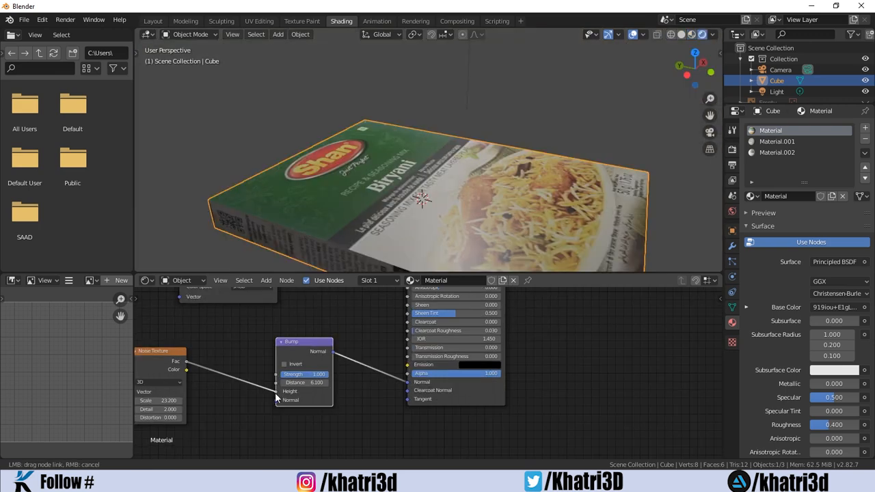
{"action": "left_click_drag", "start_coordinate": [277, 397], "coordinate": [276, 396]}
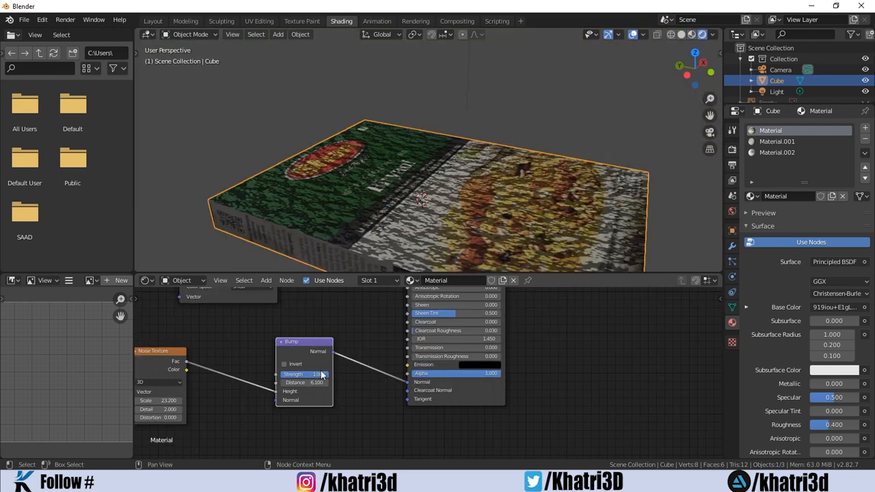
Step: Set the Bump strength to about 0.058 and the Noise Texture scale to 1, and reposition the Bump node
{"action": "left_click_drag", "start_coordinate": [326, 375], "coordinate": [281, 374]}
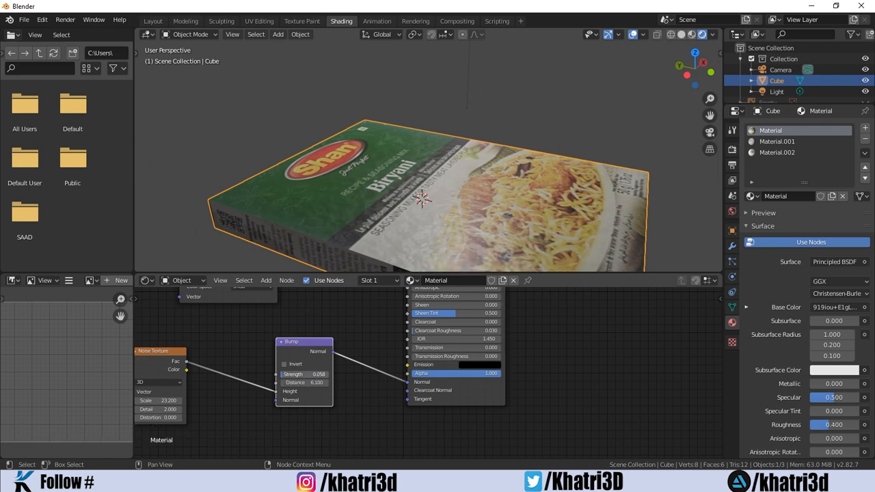
{"action": "left_click_drag", "start_coordinate": [162, 402], "coordinate": [184, 402]}
{"action": "middle_click_drag", "start_coordinate": [535, 149], "coordinate": [512, 166]}
{"action": "left_click_drag", "start_coordinate": [162, 400], "coordinate": [147, 400]}
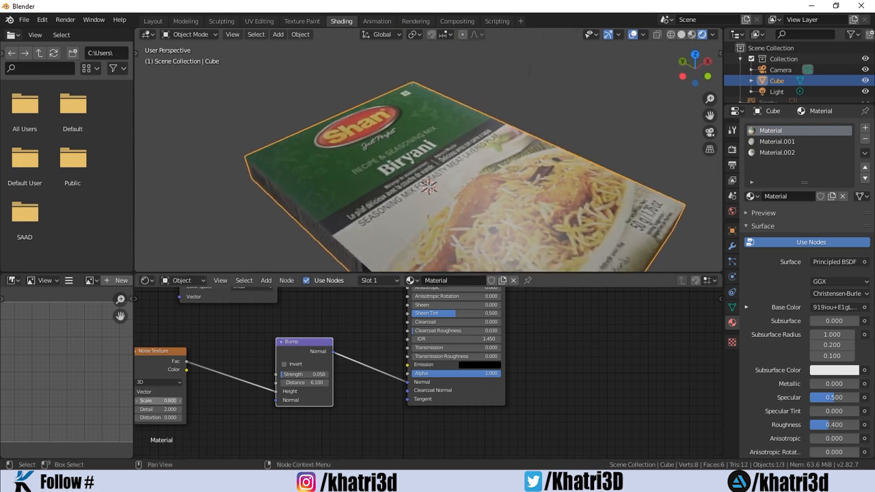
{"action": "middle_click_drag", "start_coordinate": [472, 259], "coordinate": [545, 174]}
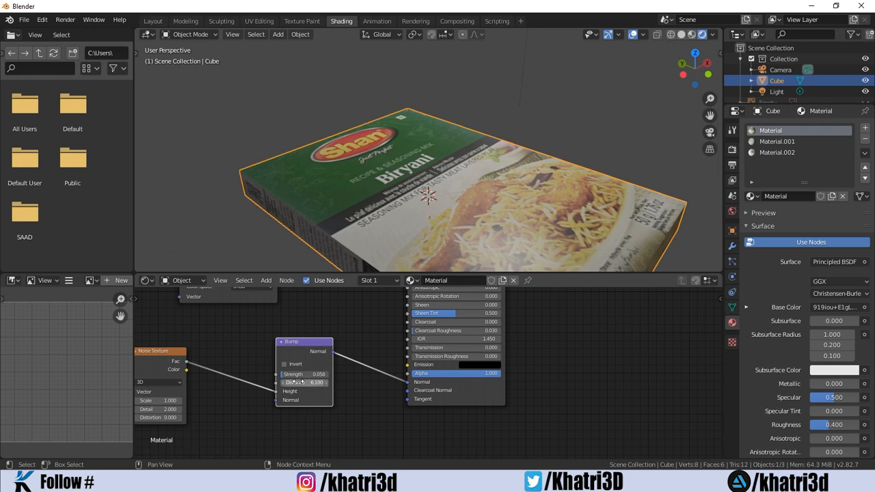
{"action": "left_click_drag", "start_coordinate": [305, 338], "coordinate": [334, 317]}
{"action": "mouse_move", "coordinate": [594, 77]}
{"action": "middle_mouse_down"}
{"action": "mouse_move", "coordinate": [519, 174]}
{"action": "mouse_move", "coordinate": [593, 79]}
{"action": "middle_mouse_up"}
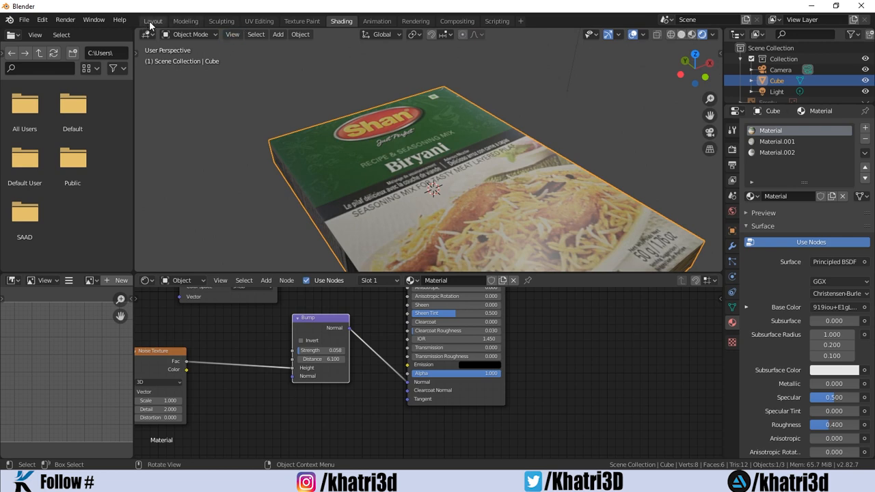
Step: In the Layout workspace, add a plane and scale it up into a large floor extending well beyond the box
{"action": "left_click", "coordinate": [151, 22]}
{"action": "mouse_move", "coordinate": [296, 156]}
{"action": "middle_mouse_down"}
{"action": "mouse_move", "coordinate": [311, 229]}
{"action": "mouse_move", "coordinate": [347, 250]}
{"action": "middle_mouse_up"}
{"action": "key", "text": "shift+a"}
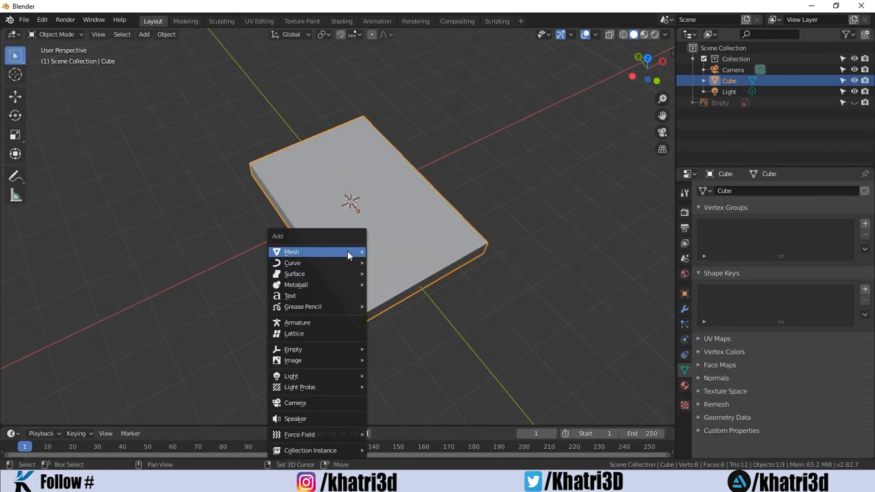
{"action": "mouse_move", "coordinate": [347, 251]}
{"action": "left_click", "coordinate": [390, 251]}
{"action": "scroll", "coordinate": [391, 249], "scroll_direction": "down", "scroll_amount": 3}
{"action": "key", "text": "s"}
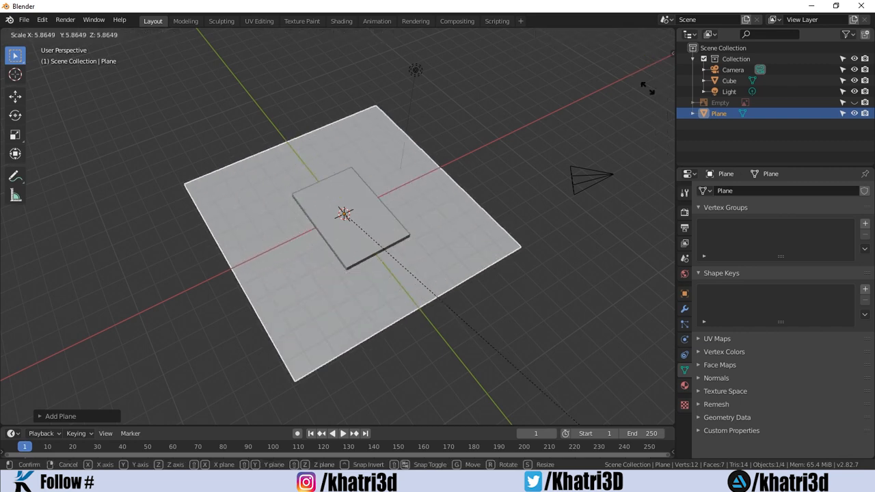
{"action": "left_click", "coordinate": [147, 209]}
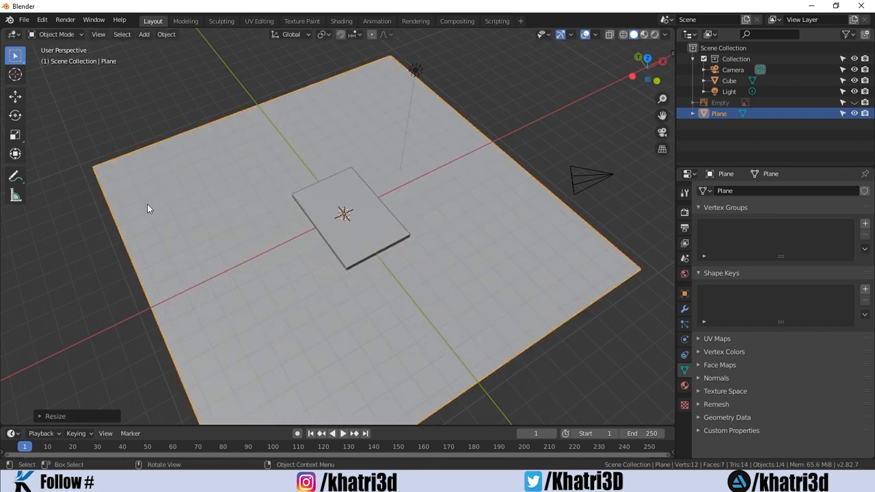
Step: Using Material Preview shading, rotate the box about the global X axis so that it stands upright
{"action": "left_click", "coordinate": [643, 34]}
{"action": "left_click", "coordinate": [386, 220]}
{"action": "scroll", "coordinate": [332, 229], "scroll_direction": "up", "scroll_amount": 2}
{"action": "middle_click_drag", "start_coordinate": [333, 229], "coordinate": [397, 188]}
{"action": "key", "text": "r"}
{"action": "key", "text": "x"}
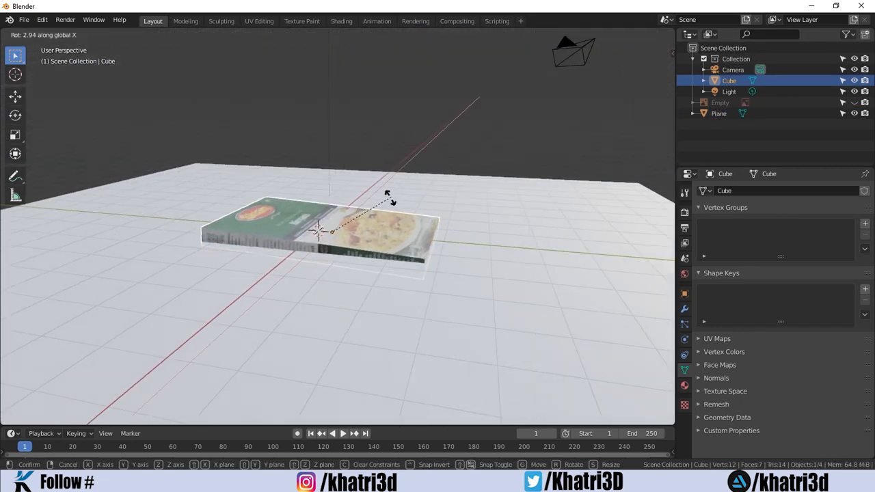
{"action": "left_click", "coordinate": [355, 265]}
Step: Raise the upright box along Z and adjust its height so its base rests on the floor plane
{"action": "key", "text": "g"}
{"action": "key", "text": "z"}
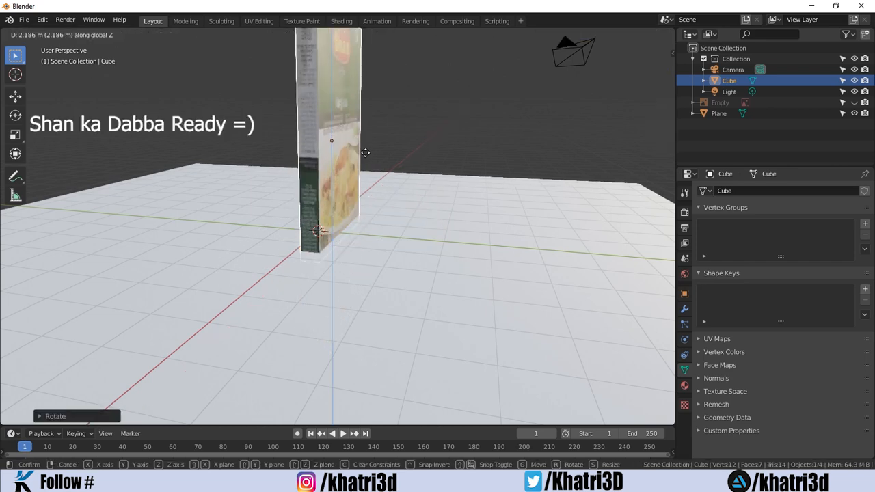
{"action": "left_click", "coordinate": [369, 120]}
{"action": "middle_click_drag", "start_coordinate": [394, 149], "coordinate": [386, 183]}
{"action": "key", "text": "g"}
{"action": "key", "text": "z"}
{"action": "left_click", "coordinate": [369, 194]}
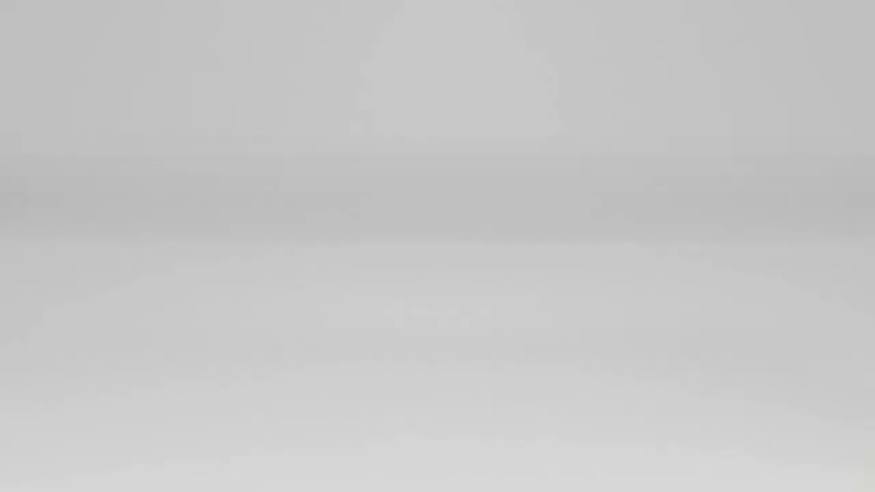